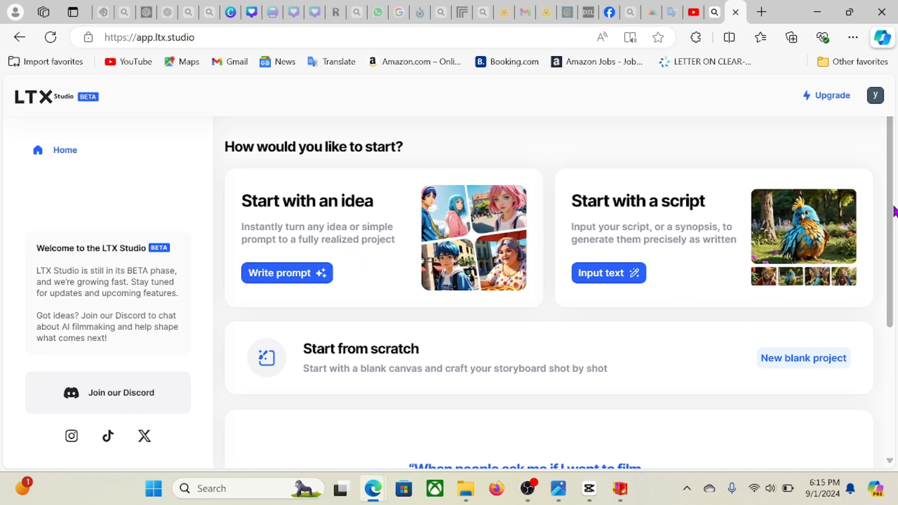
Step: Start a new project from an idea by opening the film idea prompt
scroll(890, 209, "down", 4)
scroll(896, 303, "up", 4)
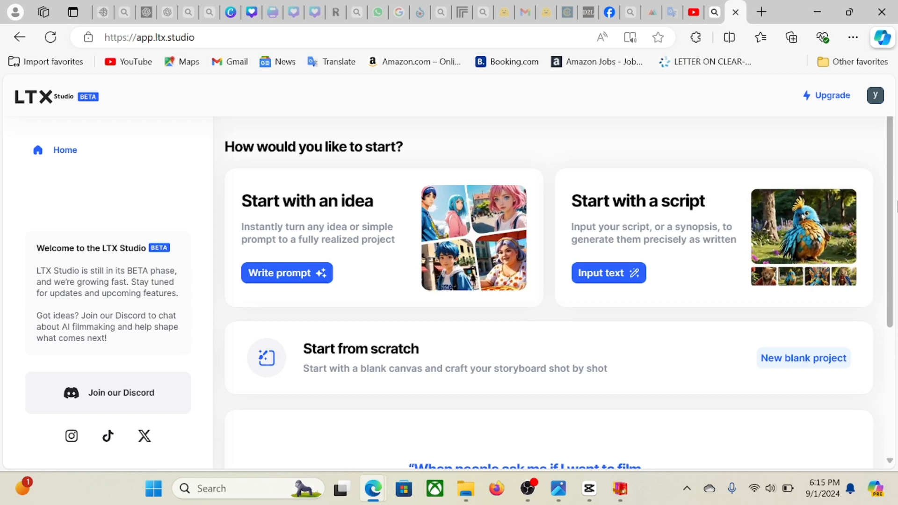
left_click(305, 278)
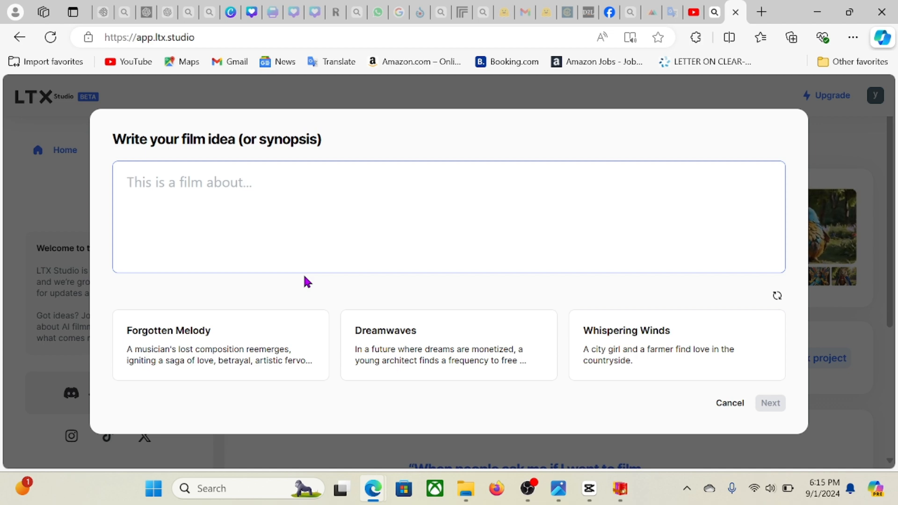
Step: Switch to ChatGPT and start a new chat
left_click(147, 12)
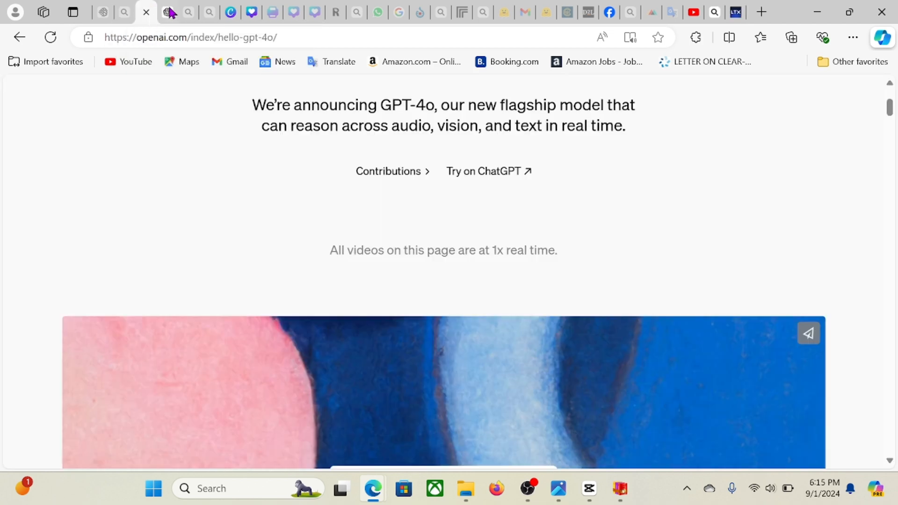
left_click(168, 12)
left_click(164, 99)
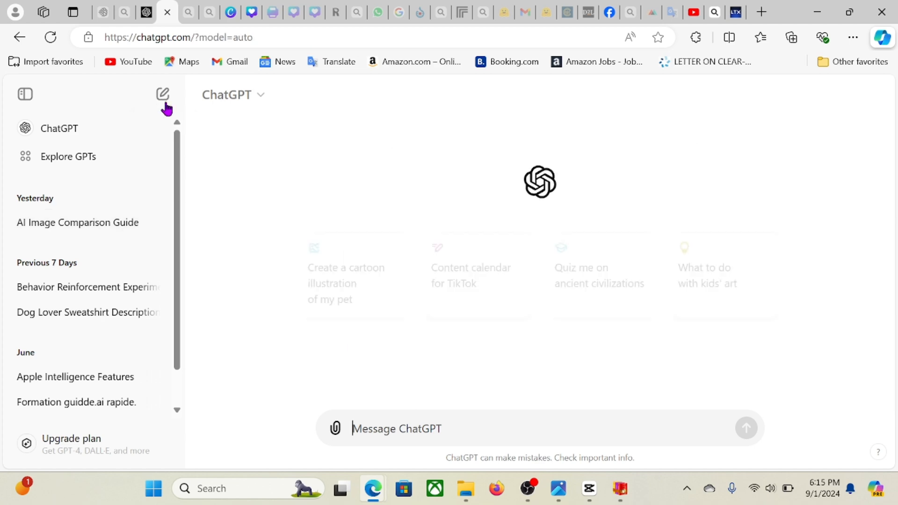
Step: Ask ChatGPT to act as an expert and provide a perfect prompt for Ltx studio for a small movie about a story between fox and tortoise
type("act as ")
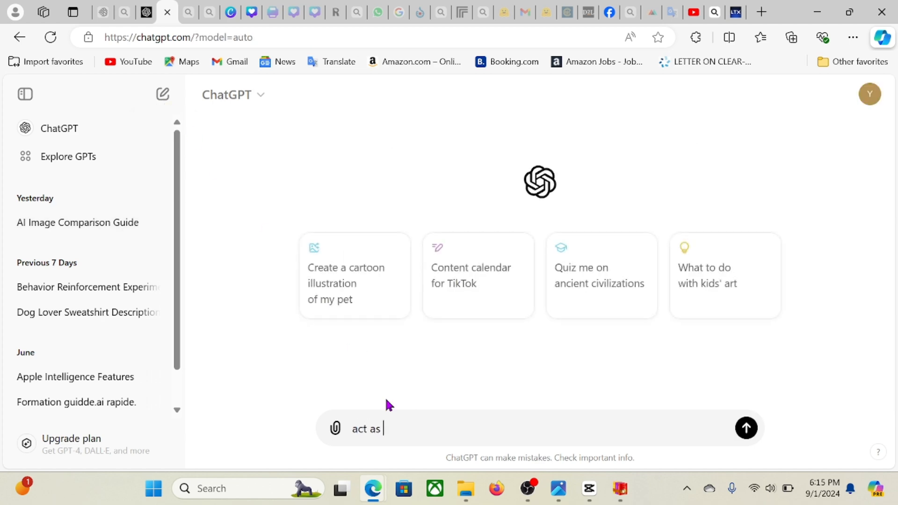
type("an expert to provide me ")
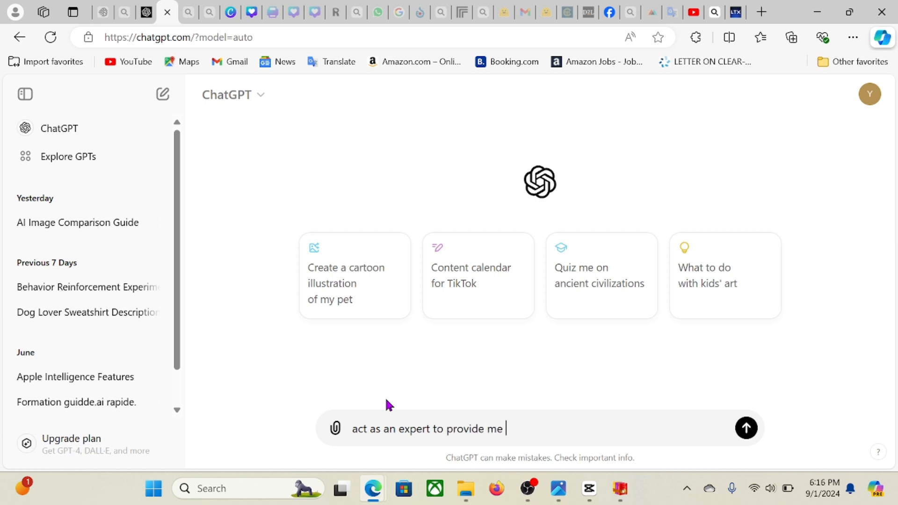
type("a perfect promp")
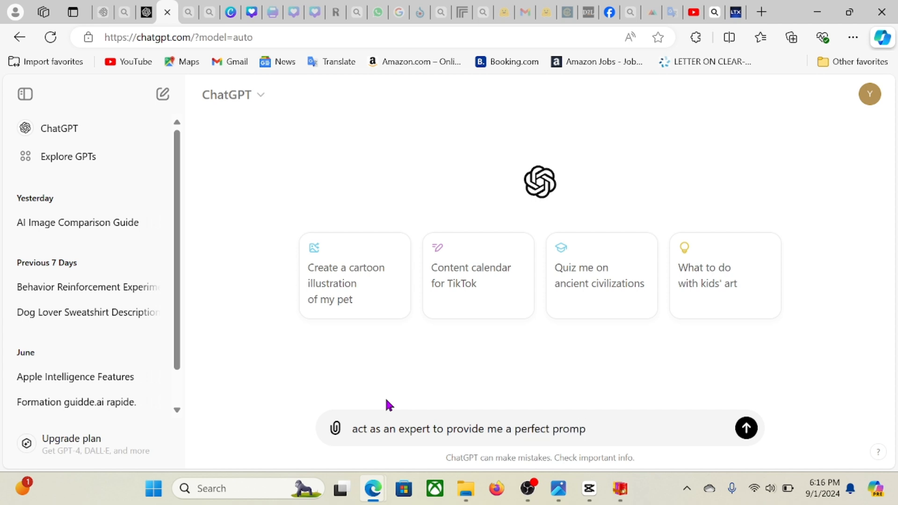
type("t to use on ai tool L")
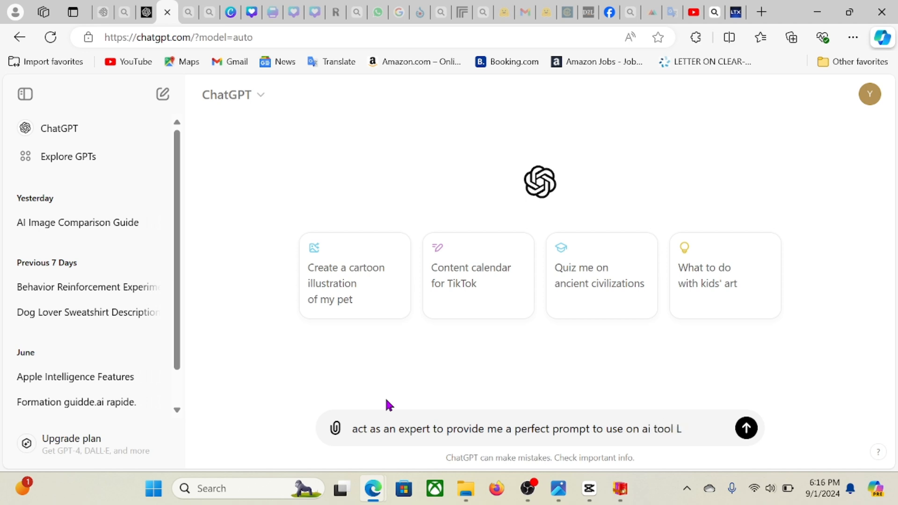
type("tx studion")
key("BackSpace")
type("in o")
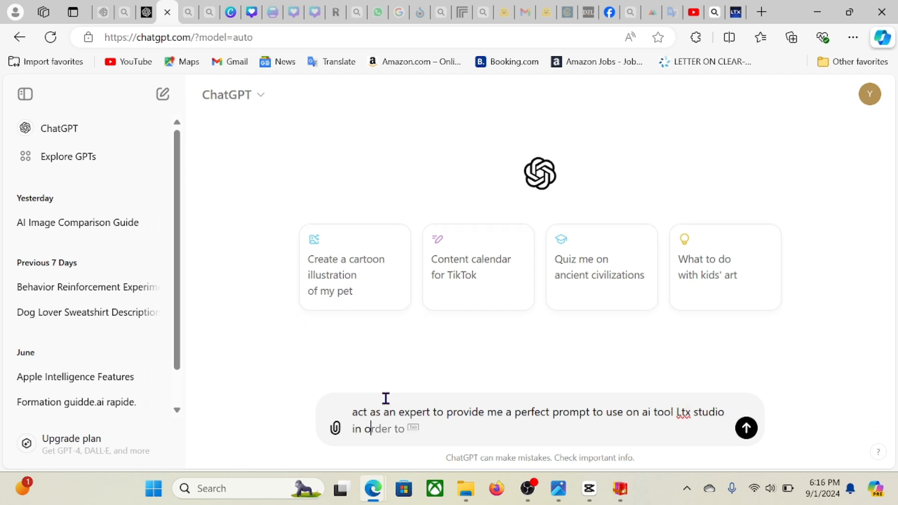
type("rder to get a")
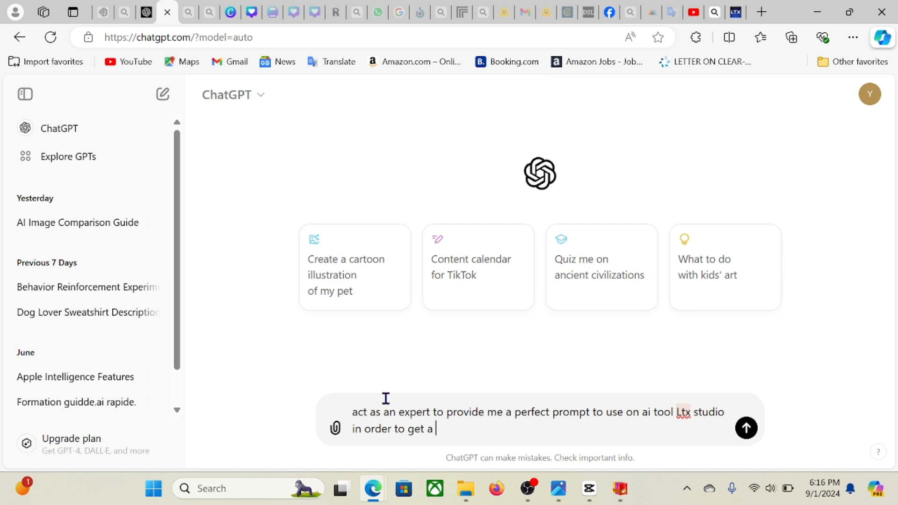
type(" small movie")
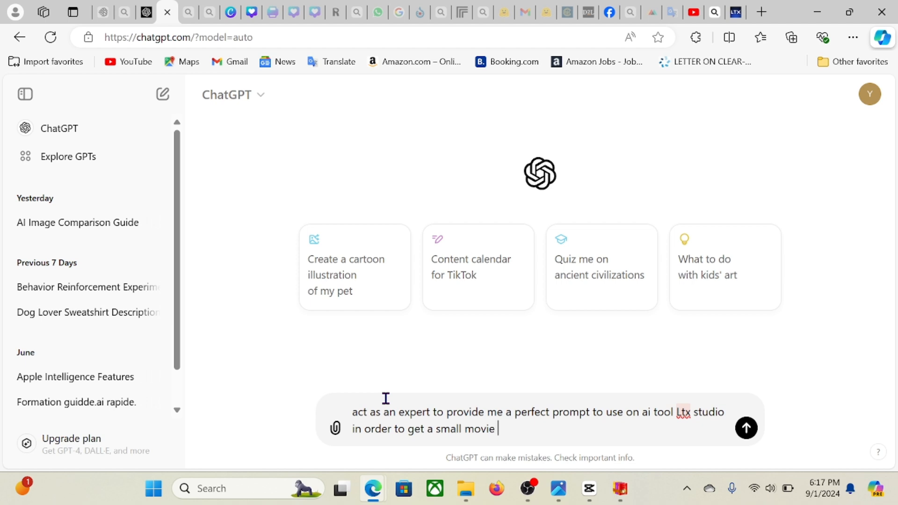
type(" about sto")
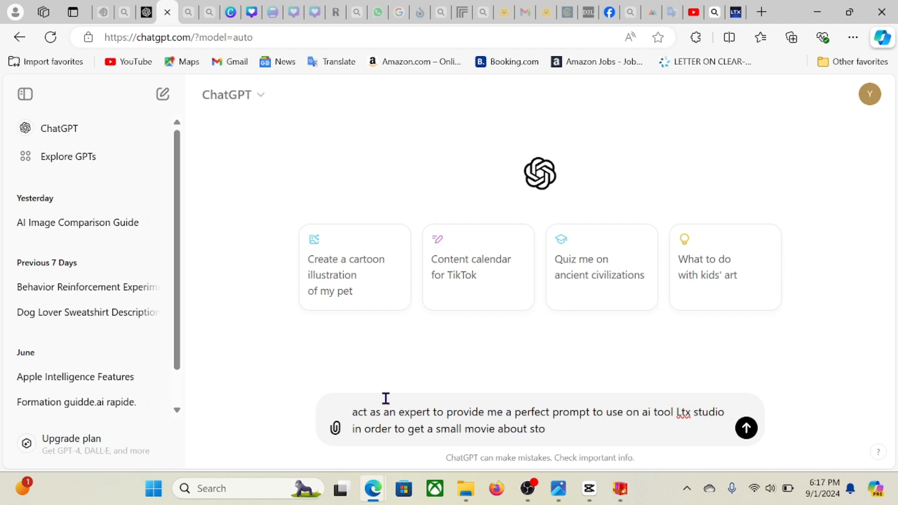
type("to")
type("between")
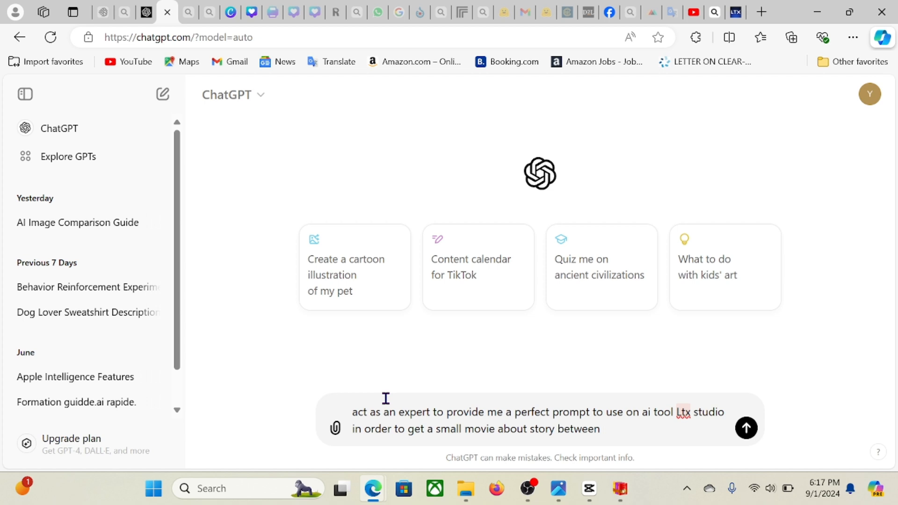
type(" fox and tor")
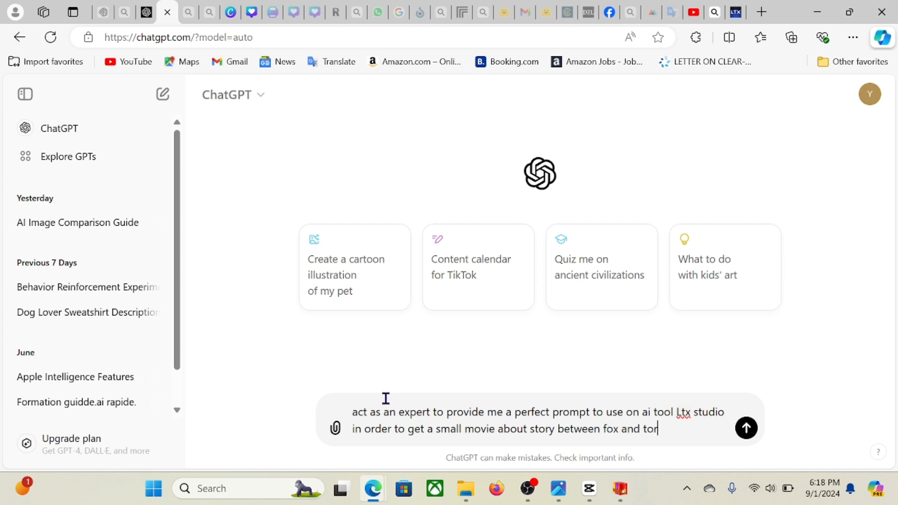
type("toise, a")
type("t")
left_click(747, 428)
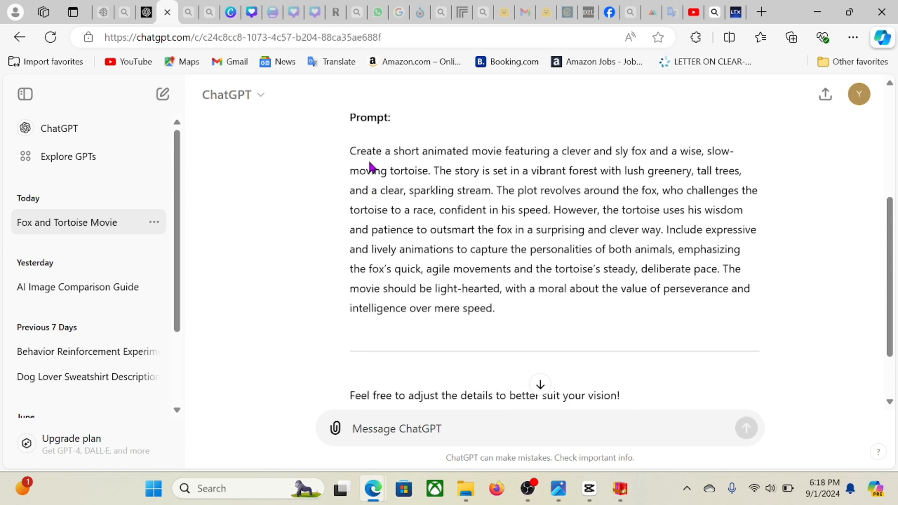
Step: Copy the generated fox and tortoise movie prompt and translate it from English to French in Google Translate, replacing the existing text
left_click_drag(351, 150, 553, 322)
key("ctrl+c")
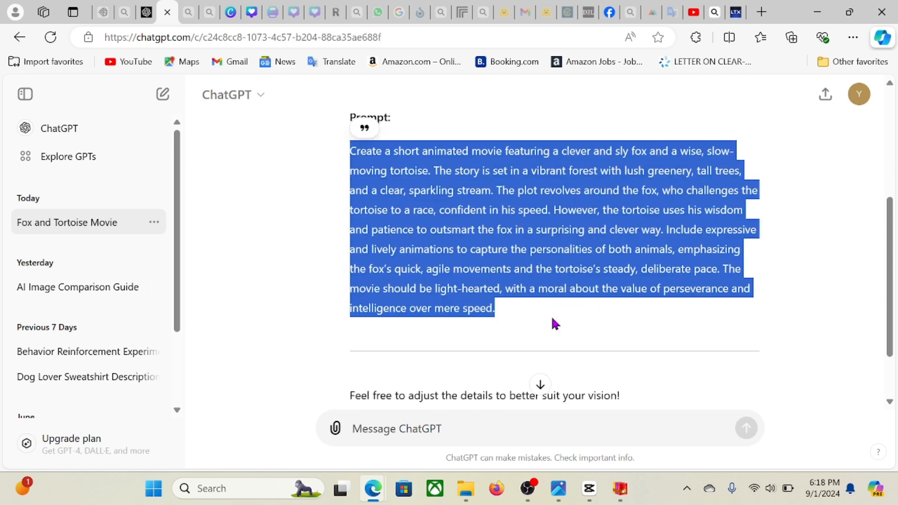
left_click(672, 12)
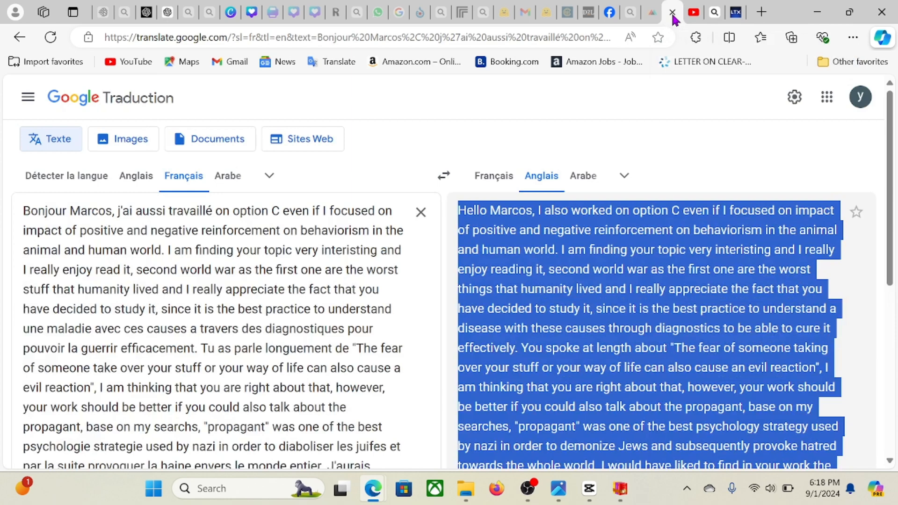
left_click(421, 213)
left_click(444, 176)
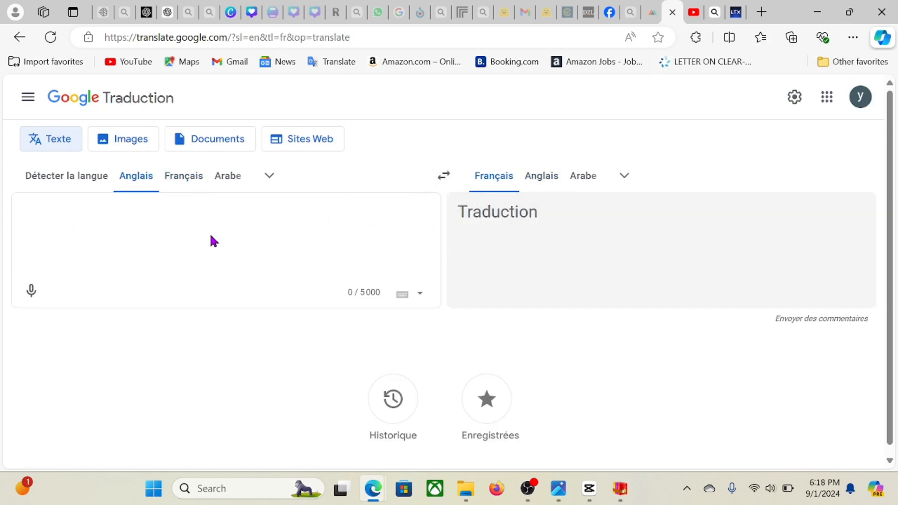
key("ctrl+v")
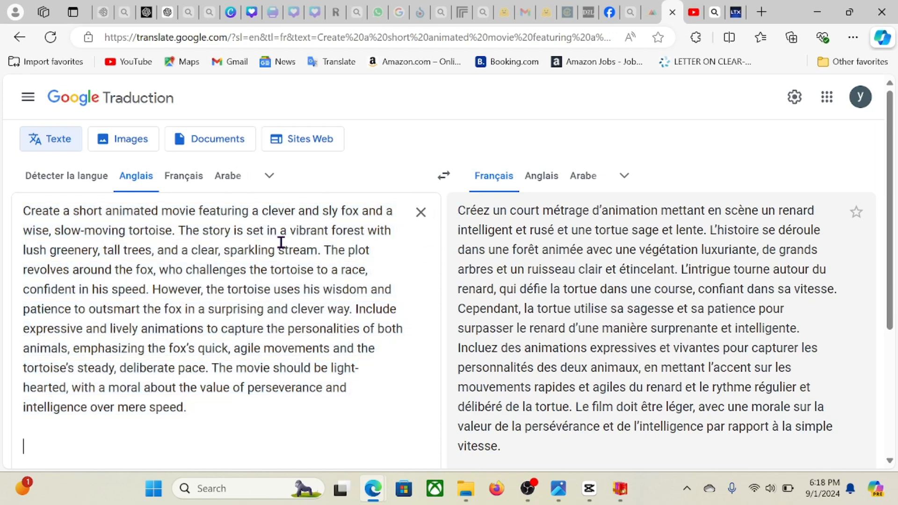
Step: Return to LTX Studio, paste the copied prompt as the film idea, and accept the proposed project settings and cast to create the storyboard
left_click(735, 11)
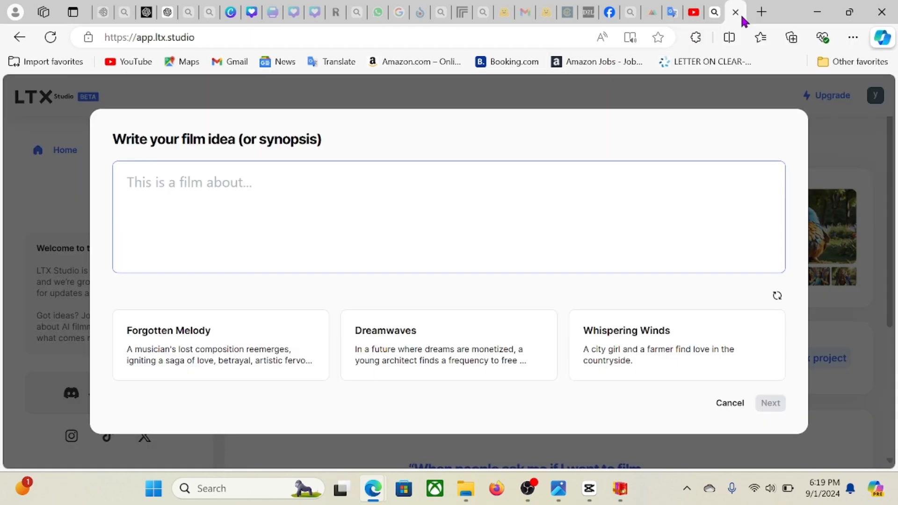
left_click(303, 224)
key("ctrl+v")
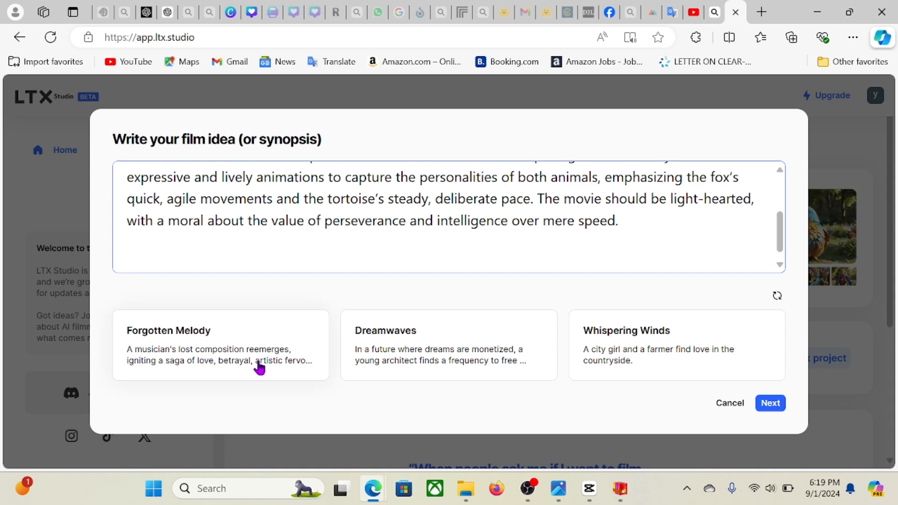
key("Return")
key("Return")
left_click(770, 403)
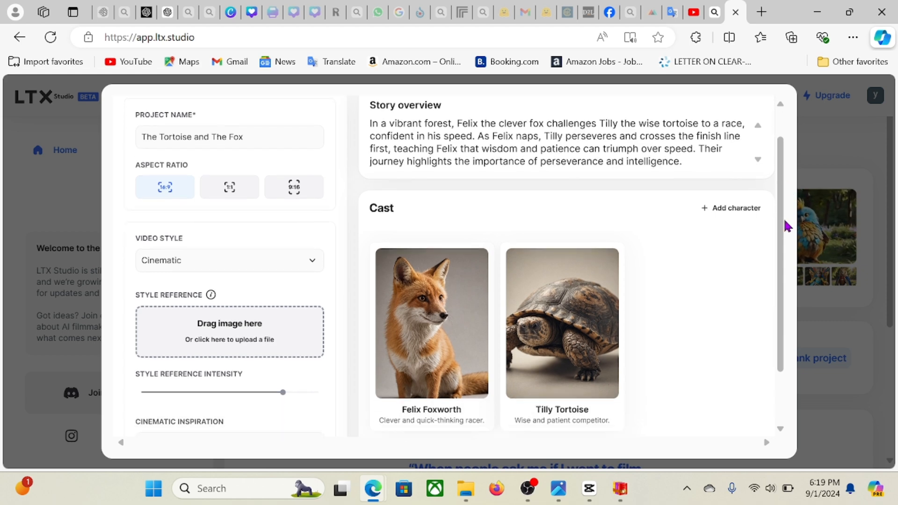
scroll(786, 222, "down", 3)
left_click(761, 429)
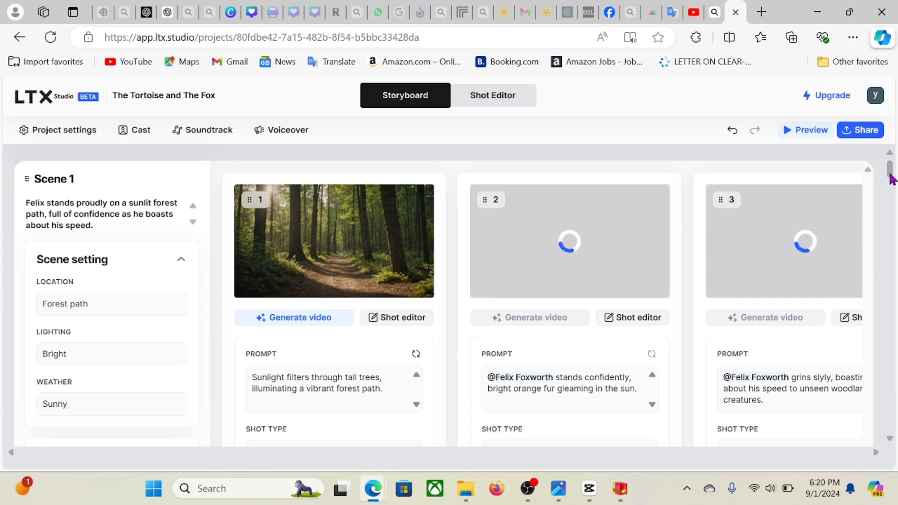
Step: Review the storyboard scenes and generate all 31 static shots into videos from the project preview
mouse_move(892, 179)
left_mouse_down()
mouse_move(892, 195)
mouse_move(896, 175)
left_mouse_up()
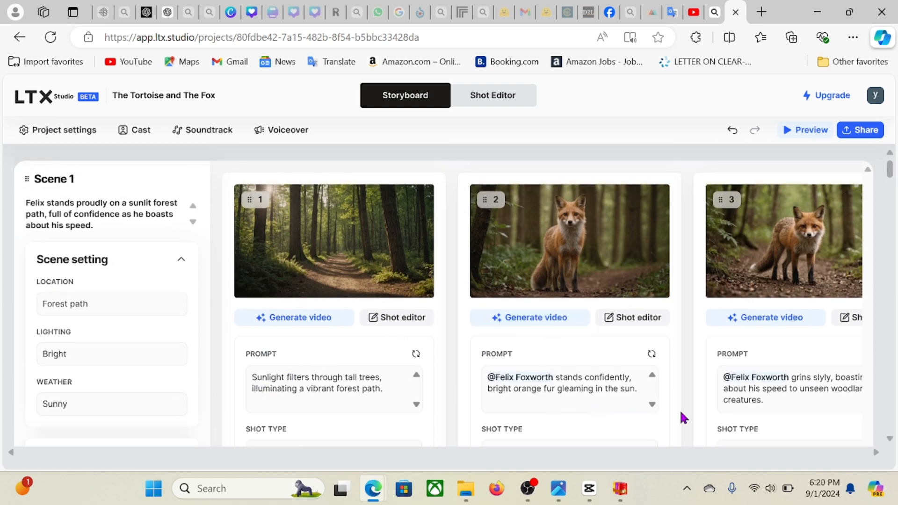
scroll(852, 407, "down", 8)
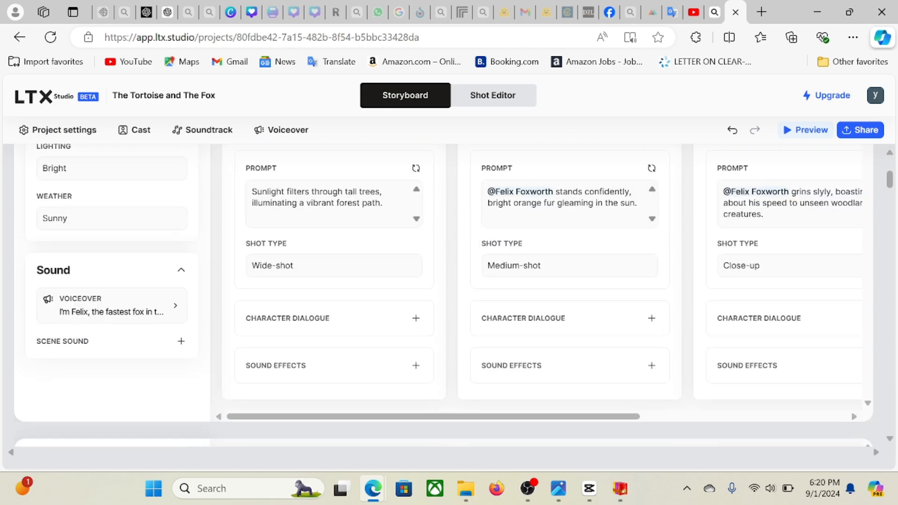
scroll(444, 294, "down", 5)
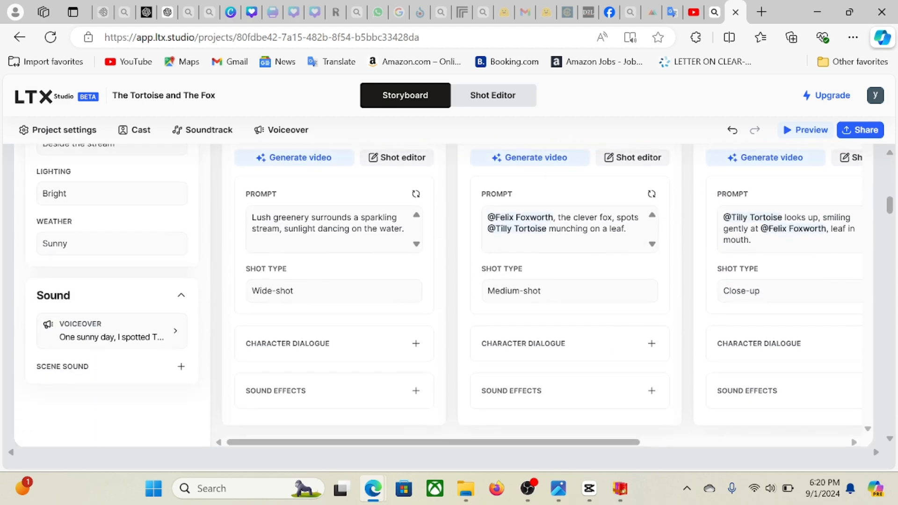
scroll(444, 295, "down", 12)
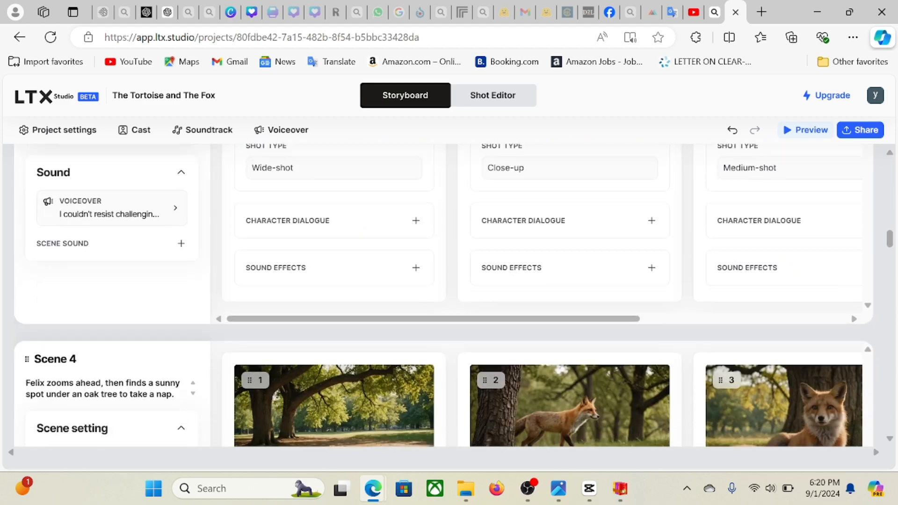
scroll(700, 302, "down", 15)
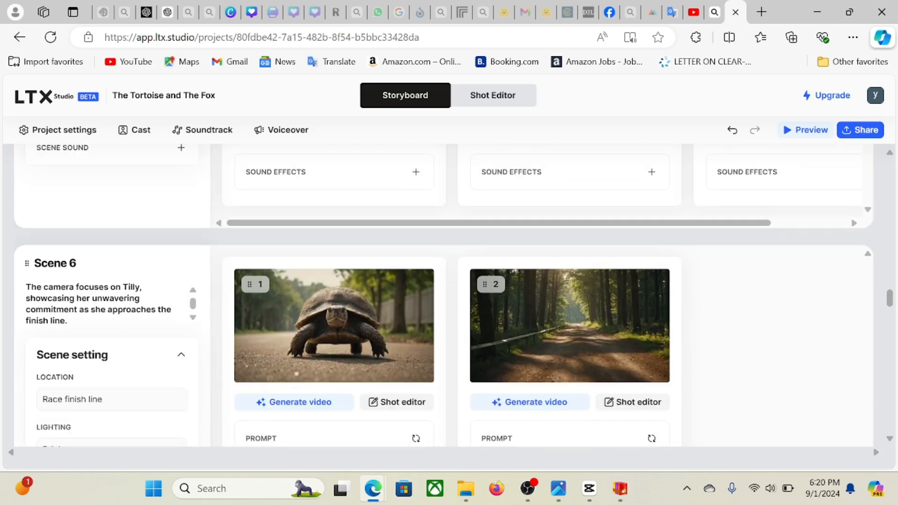
scroll(699, 303, "down", 15)
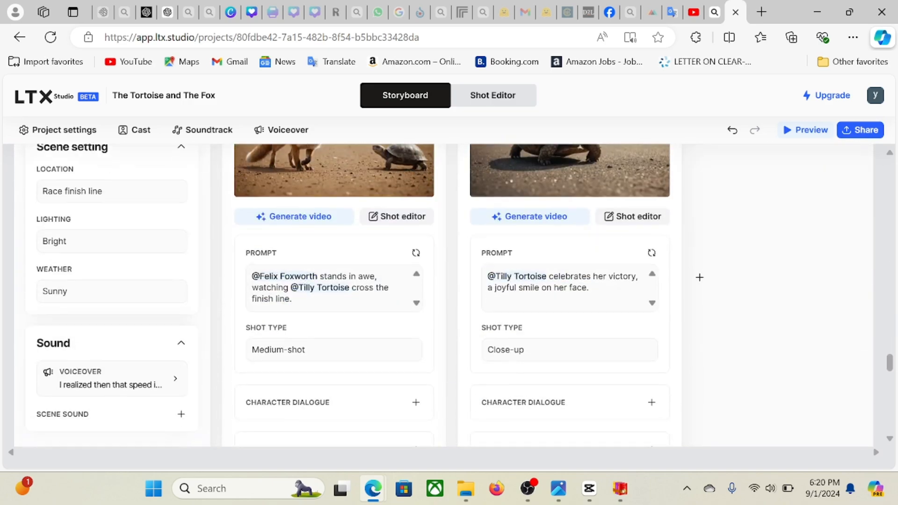
left_click(805, 130)
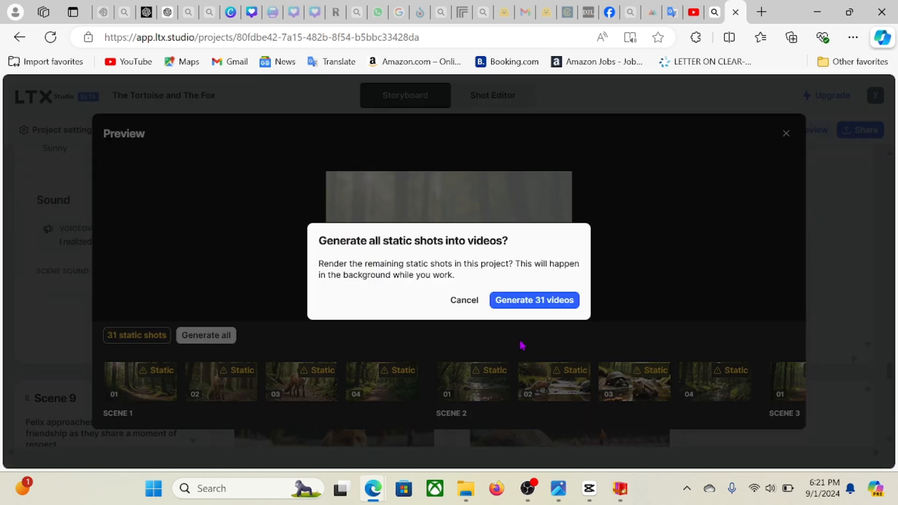
left_click(537, 302)
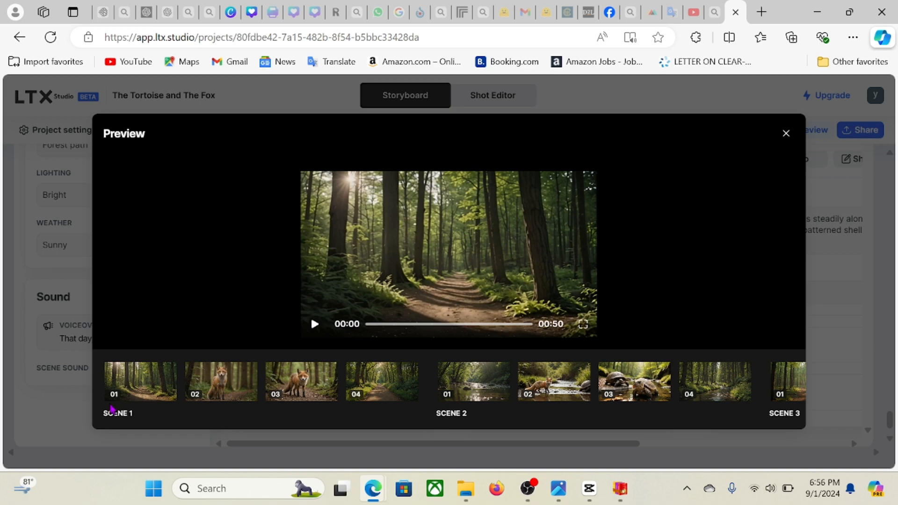
Step: Play the generated movie preview in the enlarged full-screen player and return to the preview window
left_click(582, 324)
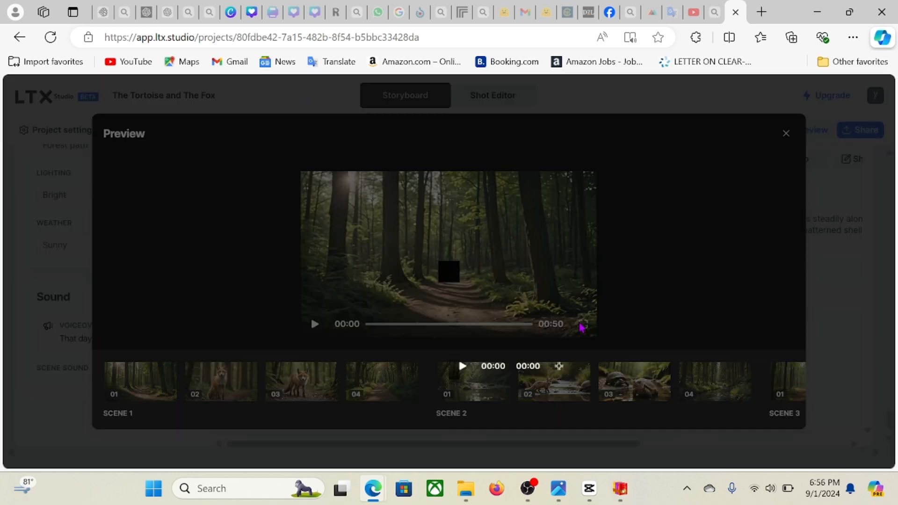
left_click(137, 442)
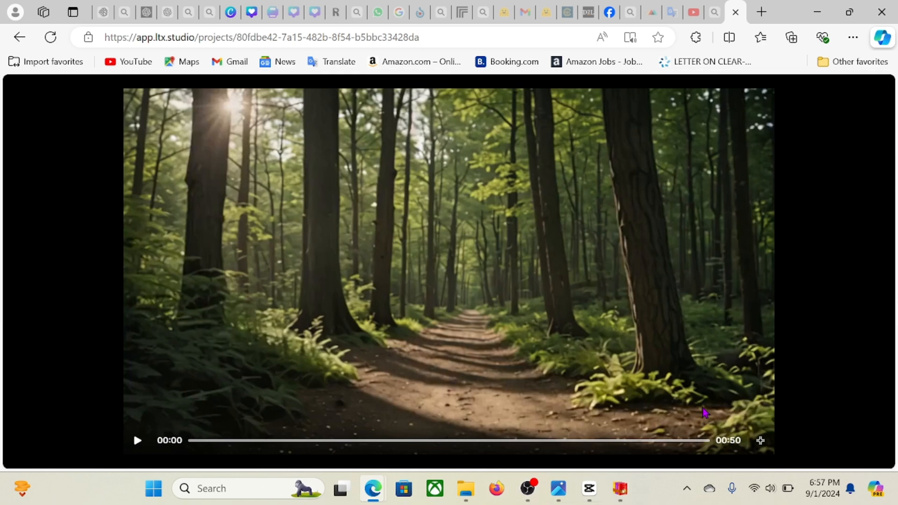
left_click(571, 285)
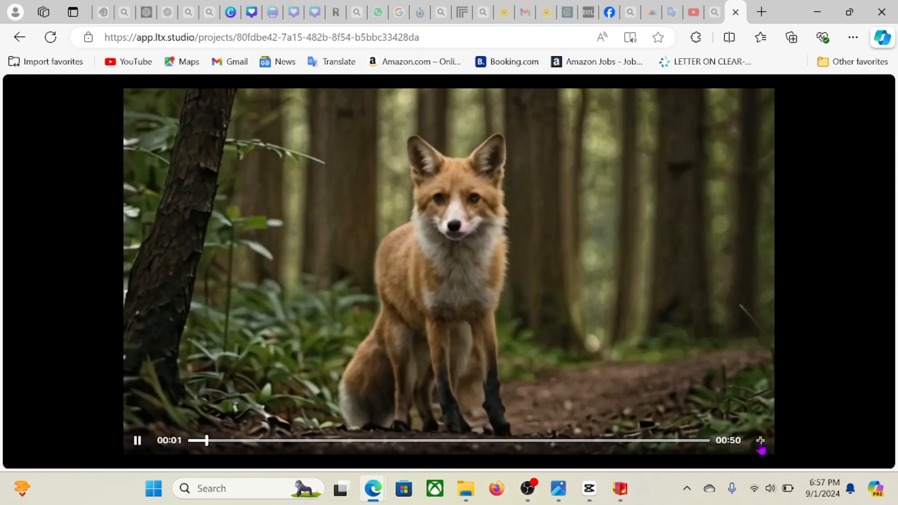
left_click(761, 442)
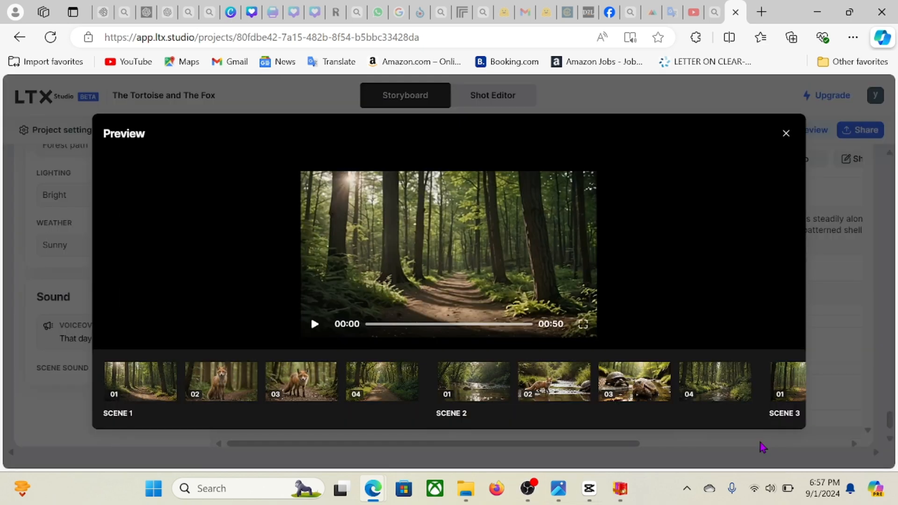
Step: Close the movie preview and read the voiceover narration of Scene 10, leaving its text as it is
left_click(786, 135)
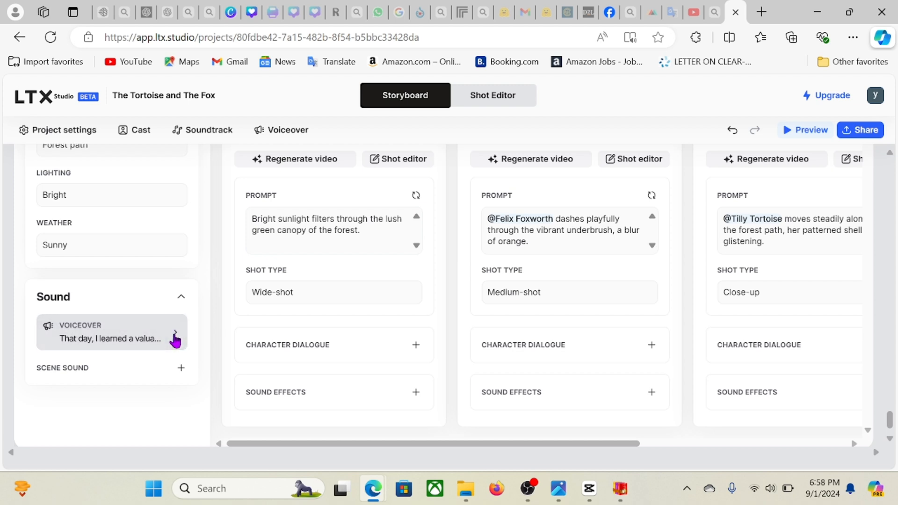
left_click(96, 340)
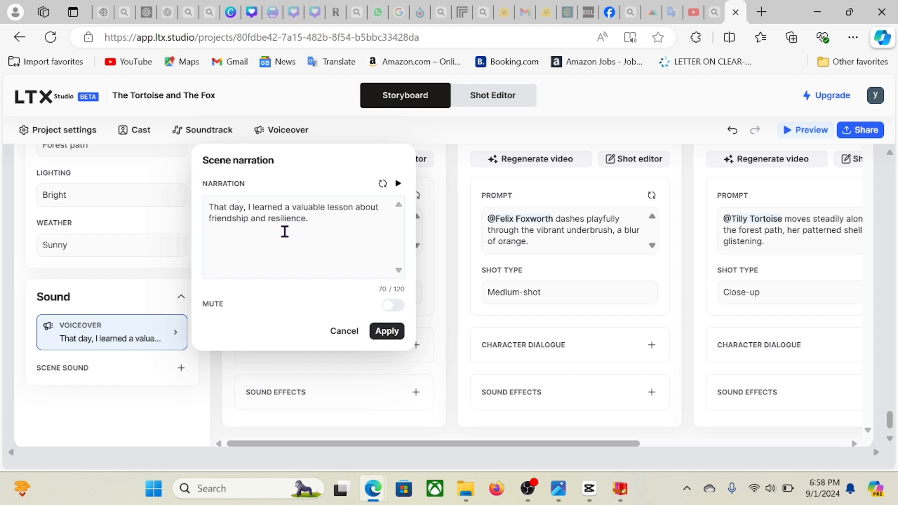
left_click(108, 306)
left_click(109, 305)
Step: Examine Scene 10's setting, its four shots and their prompts, shot types, dialogue and sound effect options in the storyboard
scroll(106, 305, "up", 2)
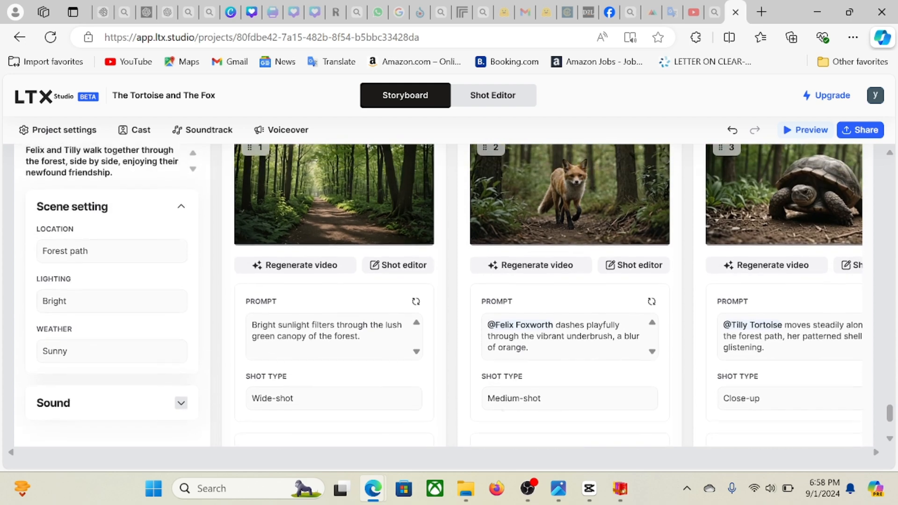
scroll(107, 305, "up", 2)
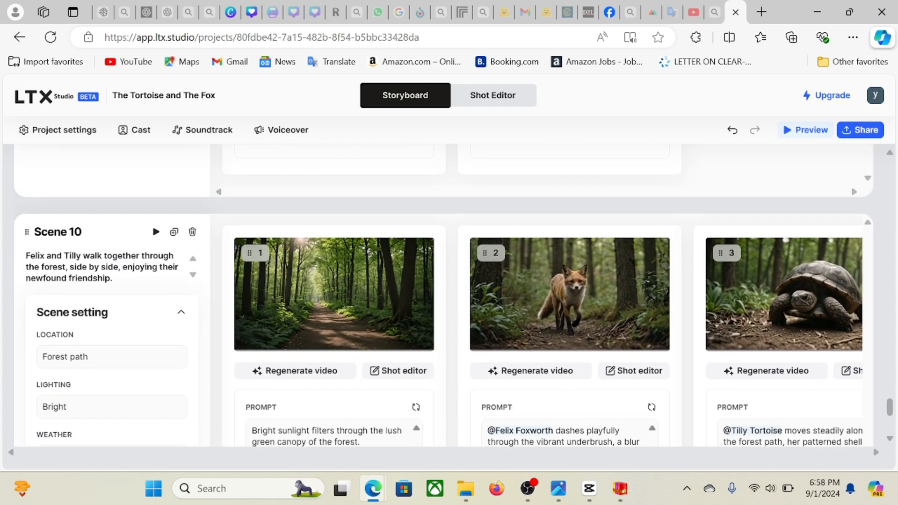
scroll(536, 327, "right", 5)
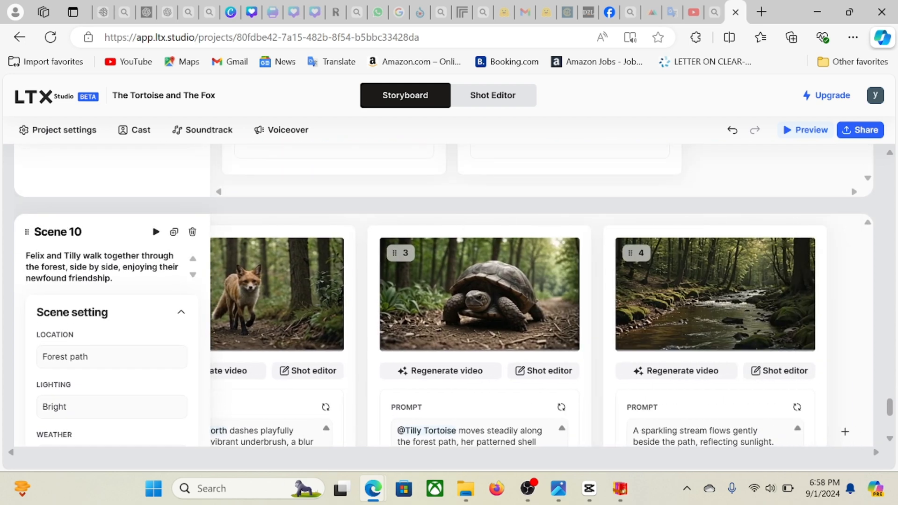
scroll(536, 328, "left", 5)
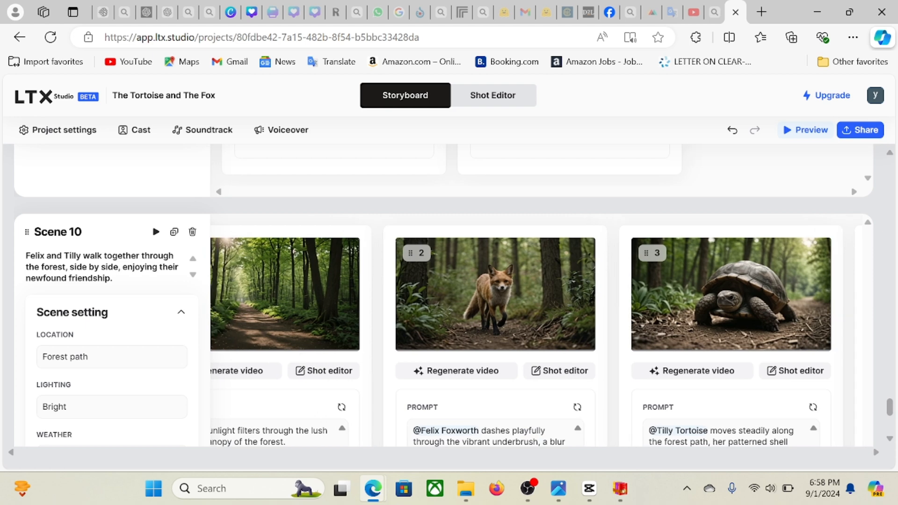
scroll(536, 327, "down", 1)
scroll(444, 295, "down", 1)
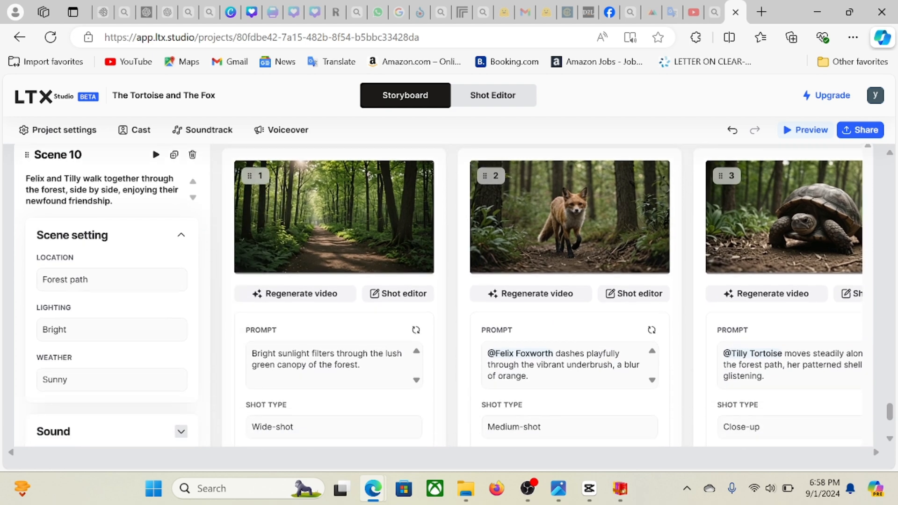
scroll(374, 381, "down", 3)
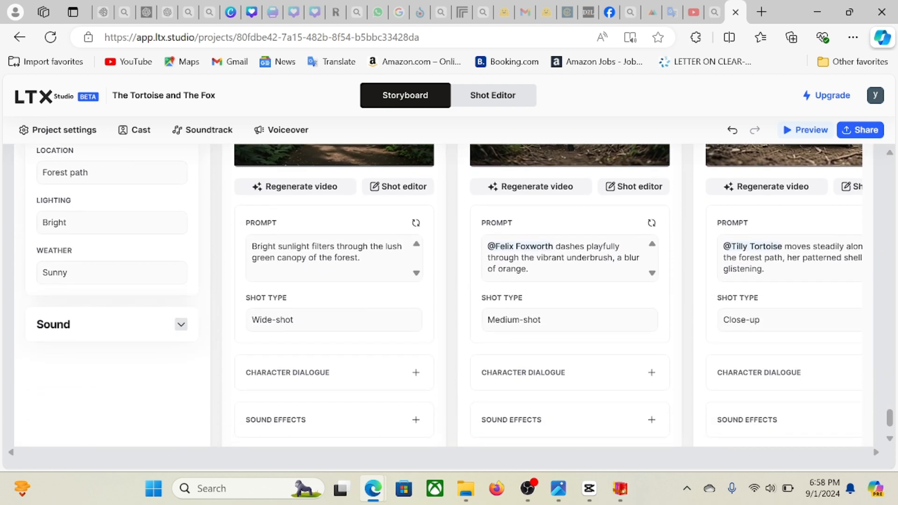
scroll(374, 382, "down", 1)
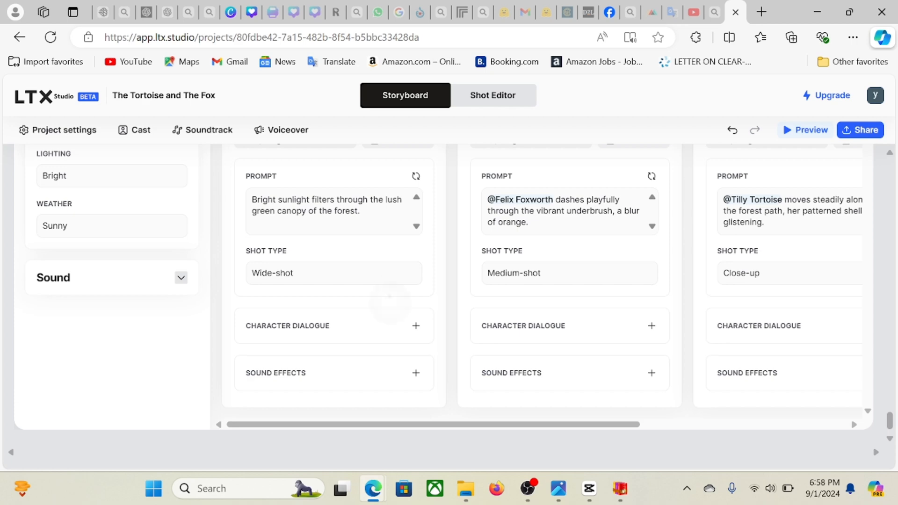
scroll(389, 299, "up", 3)
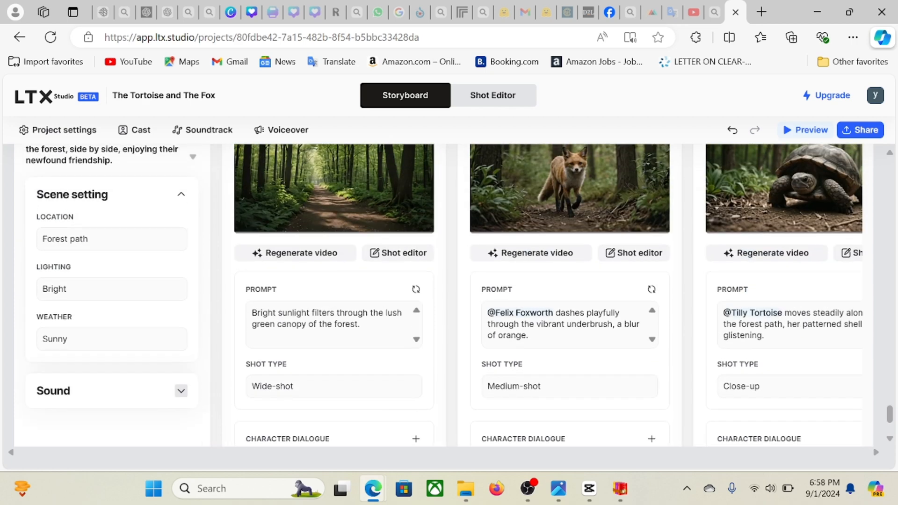
scroll(443, 295, "up", 8)
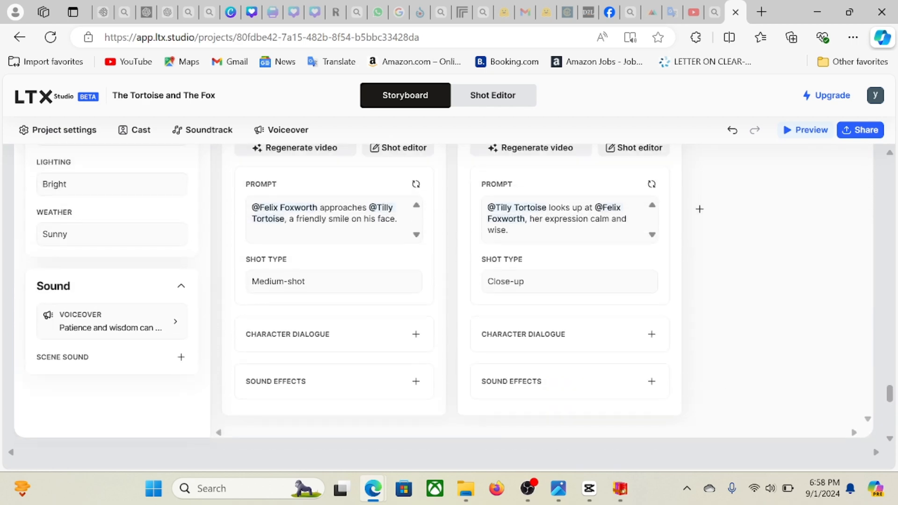
scroll(758, 326, "down", 8)
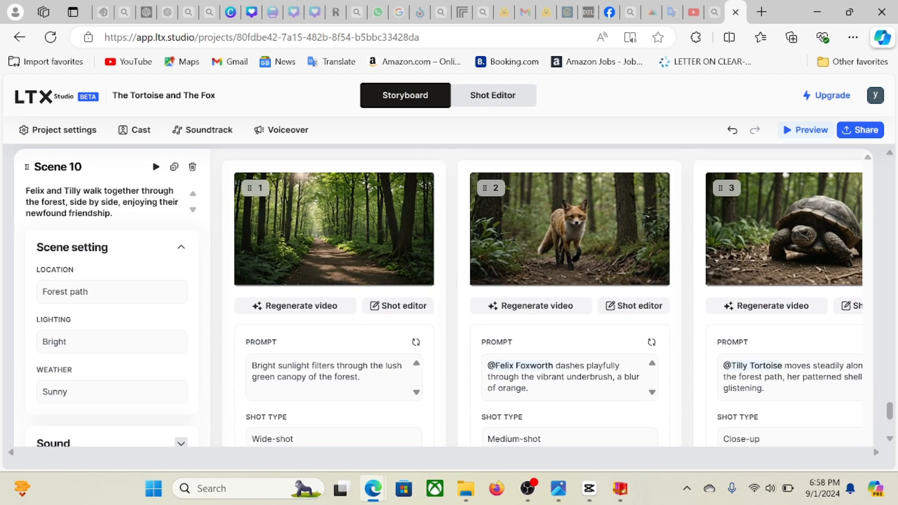
scroll(444, 295, "down", 4)
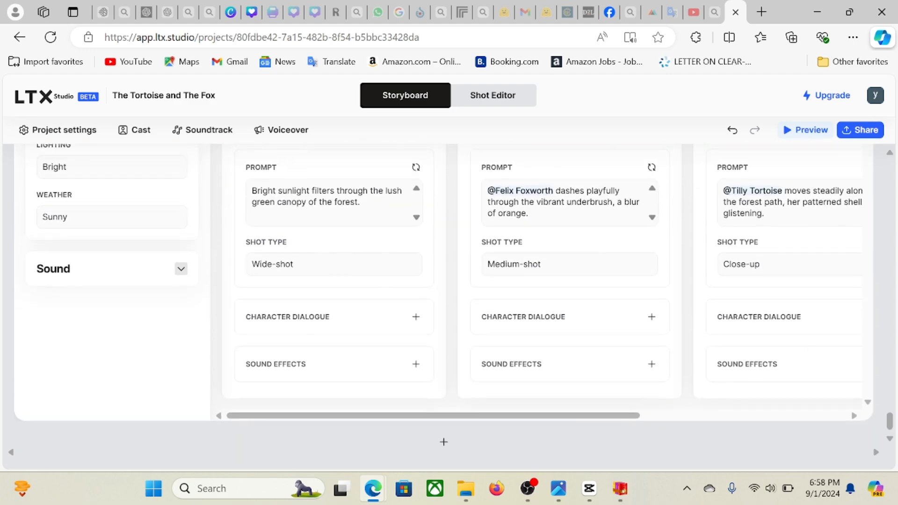
Step: Review the storyboard backwards from Scene 9 to Scene 1, examining each scene's shots, settings and voiceover
scroll(444, 294, "up", 4)
scroll(443, 295, "up", 10)
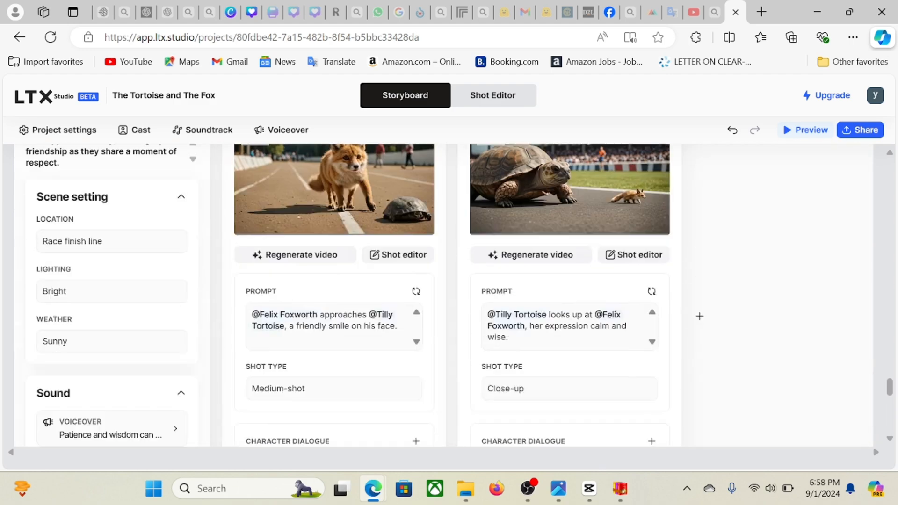
scroll(443, 295, "up", 1)
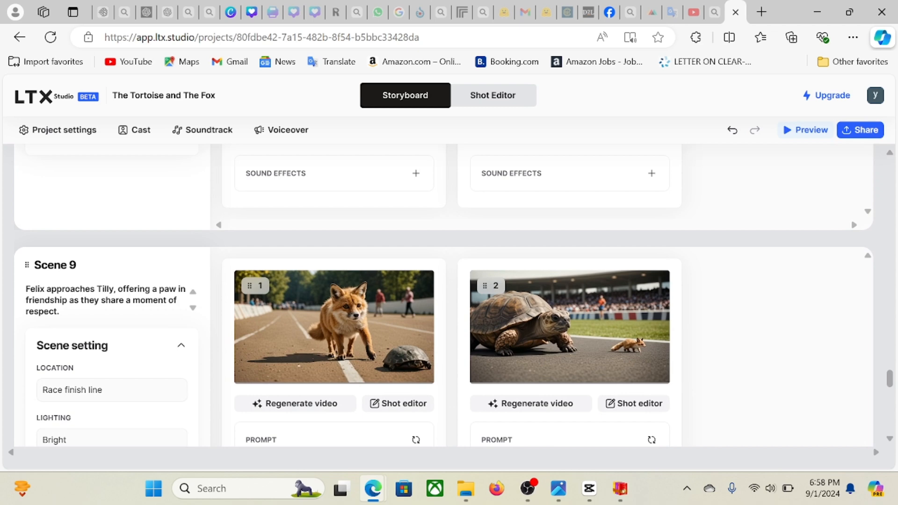
scroll(443, 295, "up", 1)
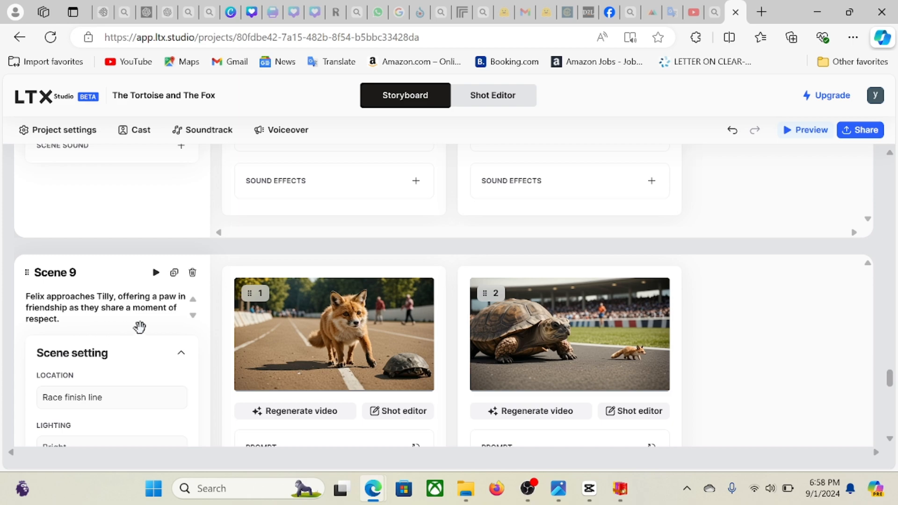
scroll(443, 295, "up", 10)
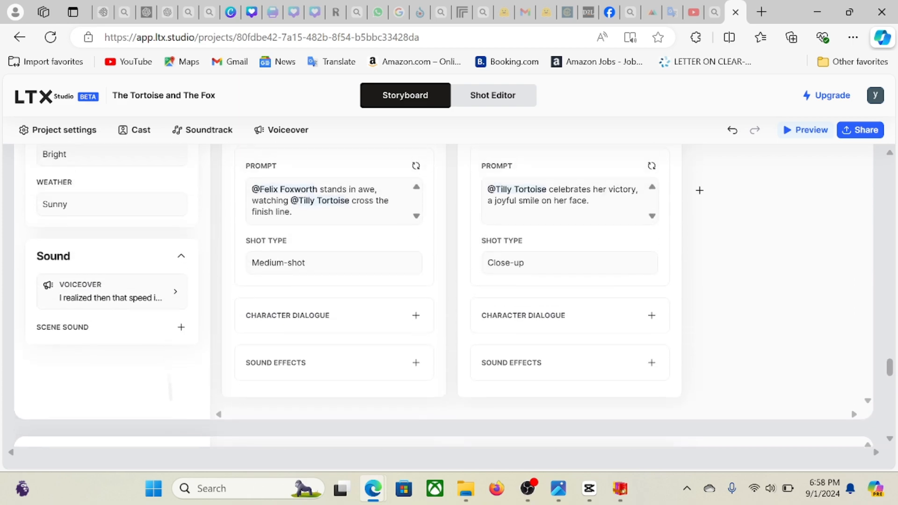
scroll(444, 295, "up", 10)
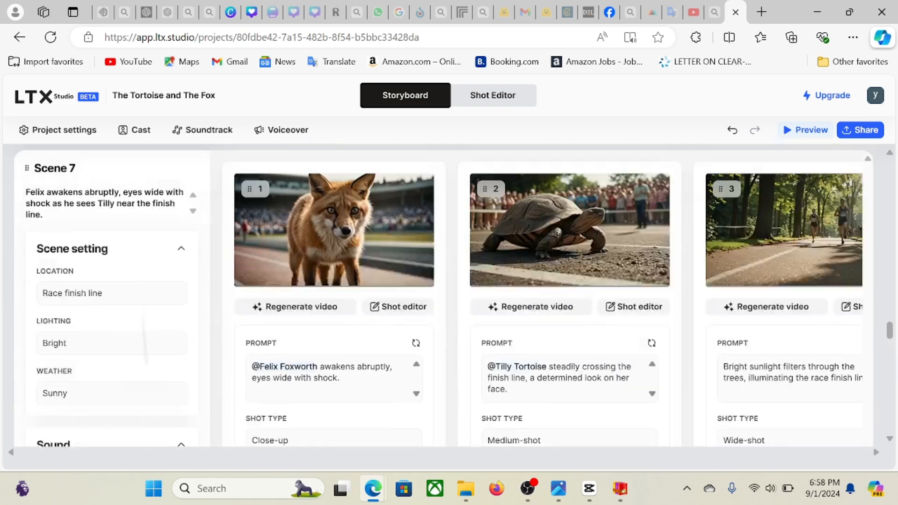
scroll(444, 295, "up", 2)
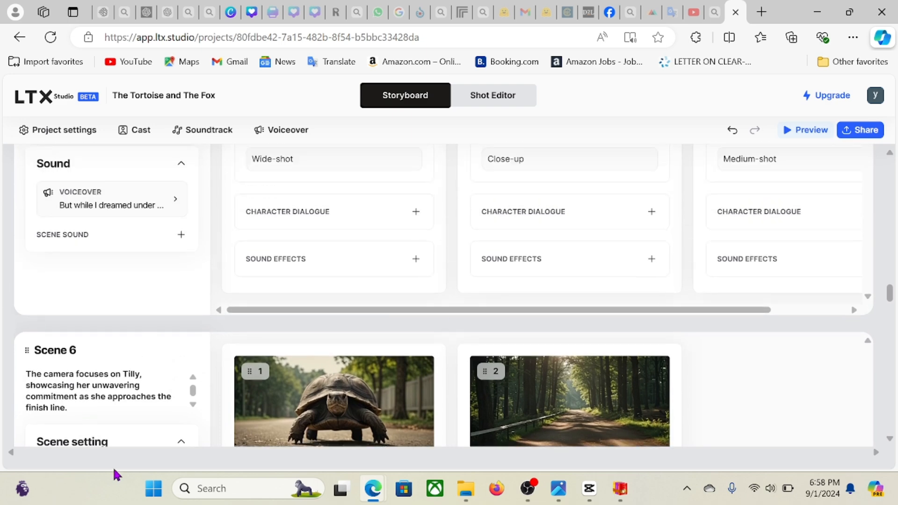
scroll(443, 295, "up", 8)
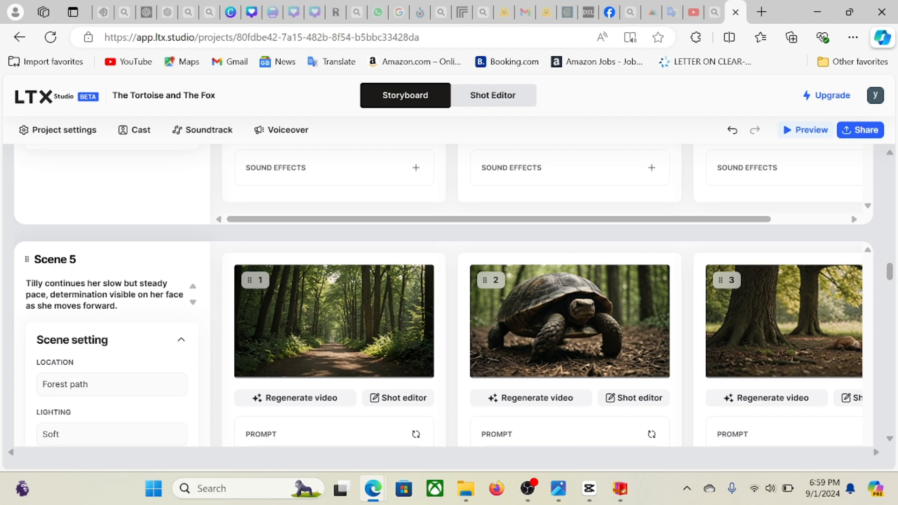
scroll(443, 299, "up", 10)
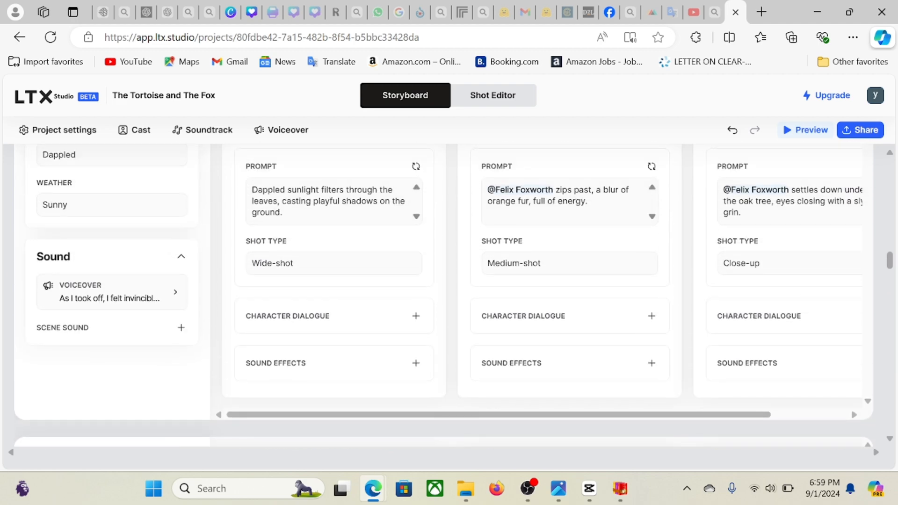
scroll(443, 299, "up", 2)
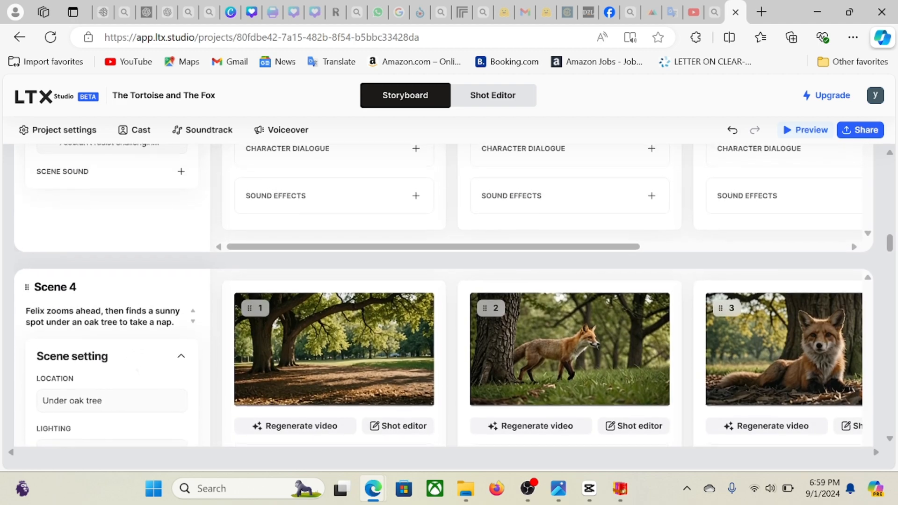
scroll(443, 295, "up", 8)
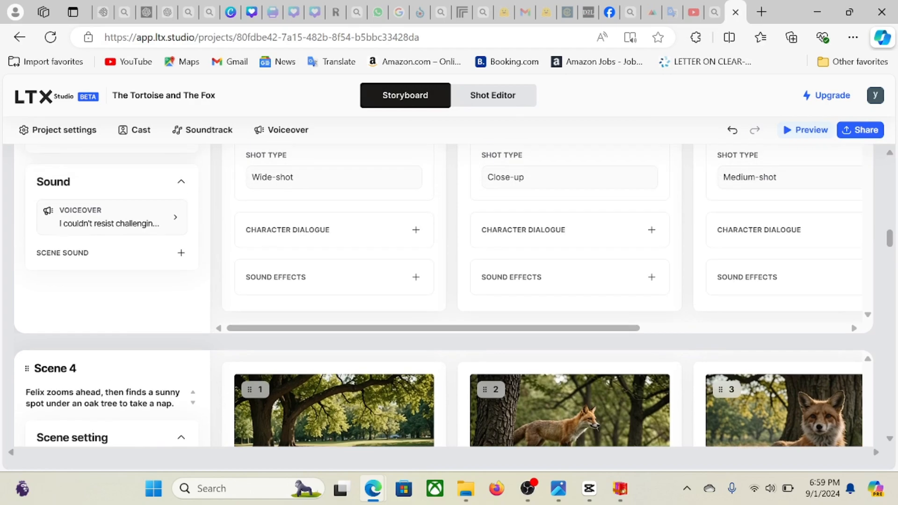
scroll(444, 295, "up", 10)
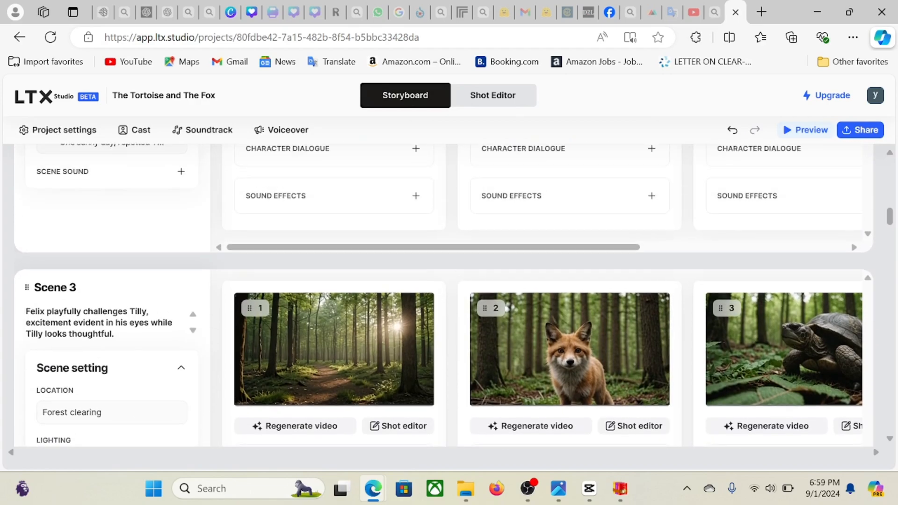
scroll(443, 295, "up", 8)
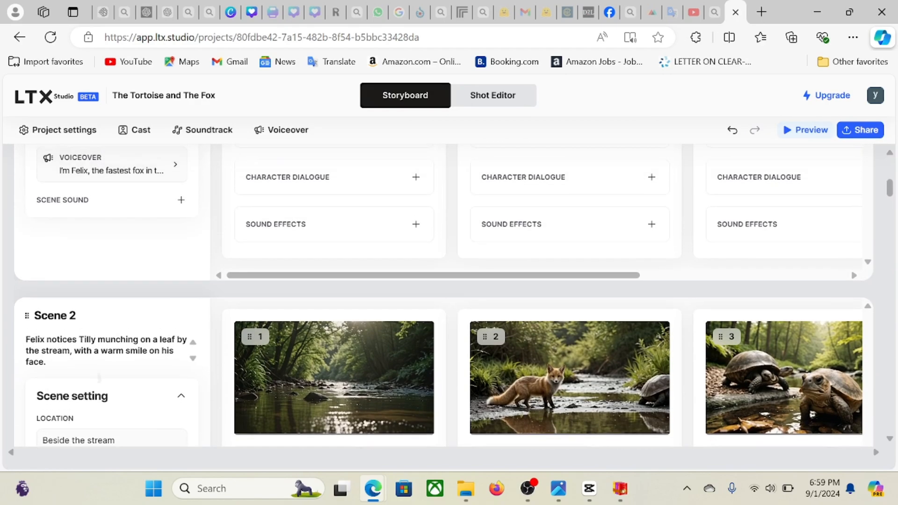
scroll(444, 294, "up", 2)
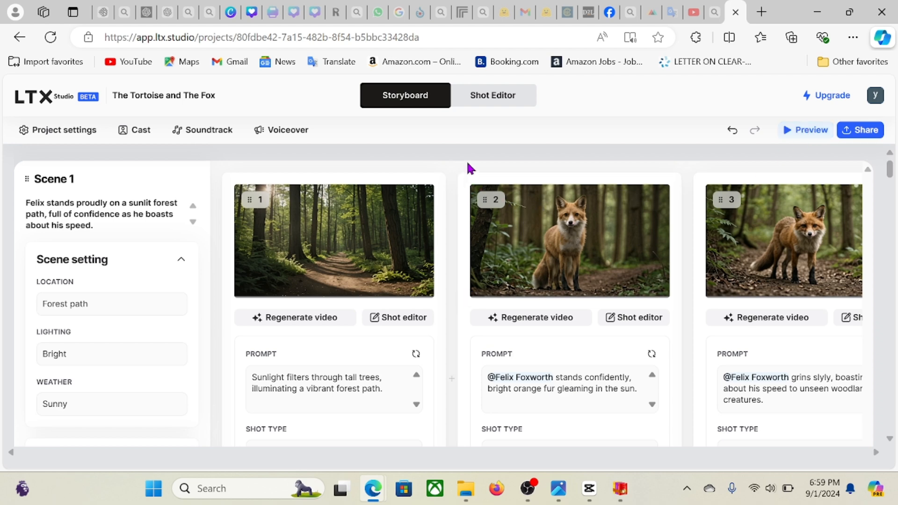
Step: Open Scene 1's first shot in the Shot Editor and examine its Prompt, Upload and Canvas frame options plus the motion, duration and sound settings
left_click(507, 102)
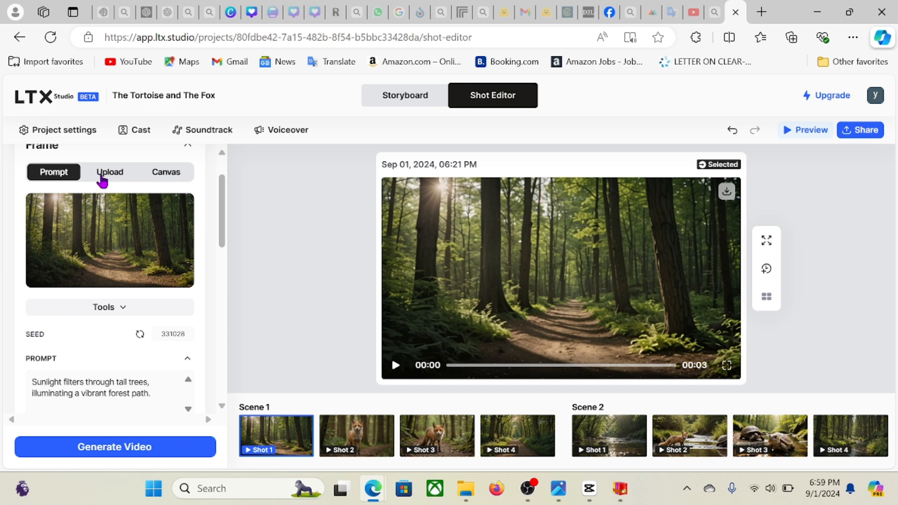
left_click(105, 391)
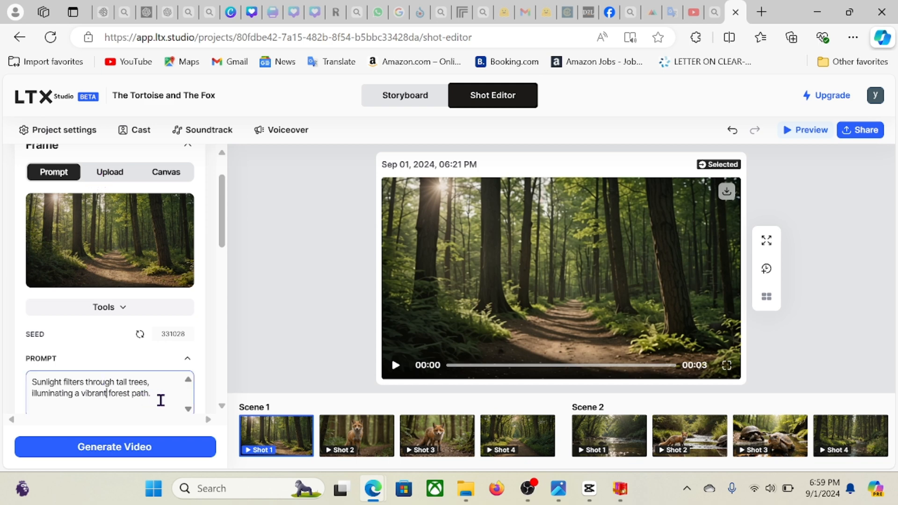
left_click_drag(160, 400, 37, 394)
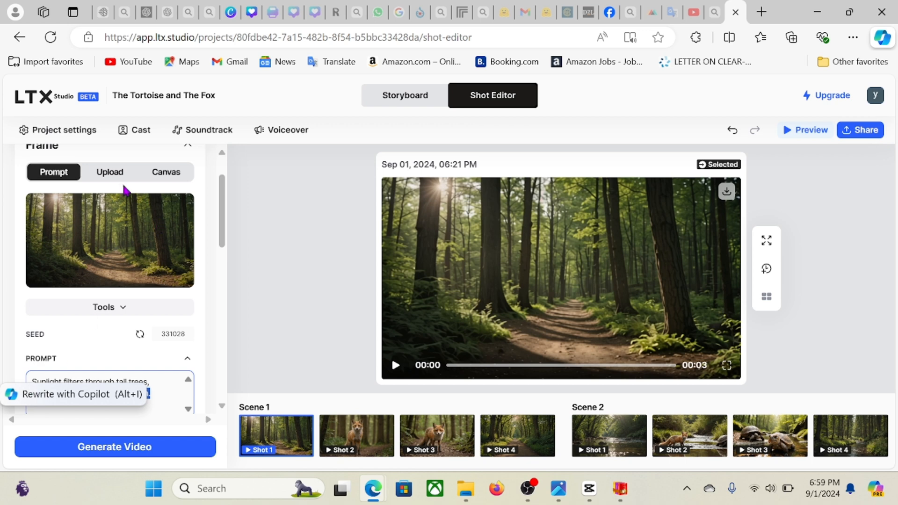
left_click(111, 178)
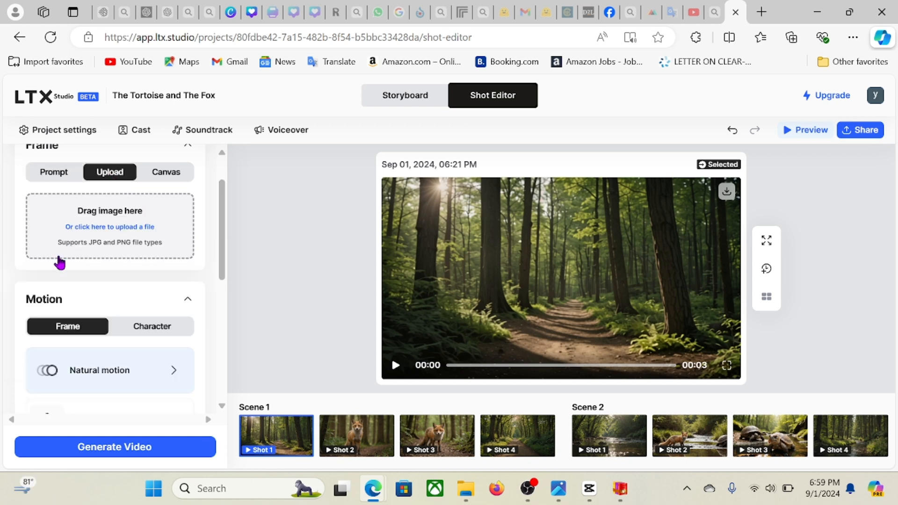
left_click(166, 174)
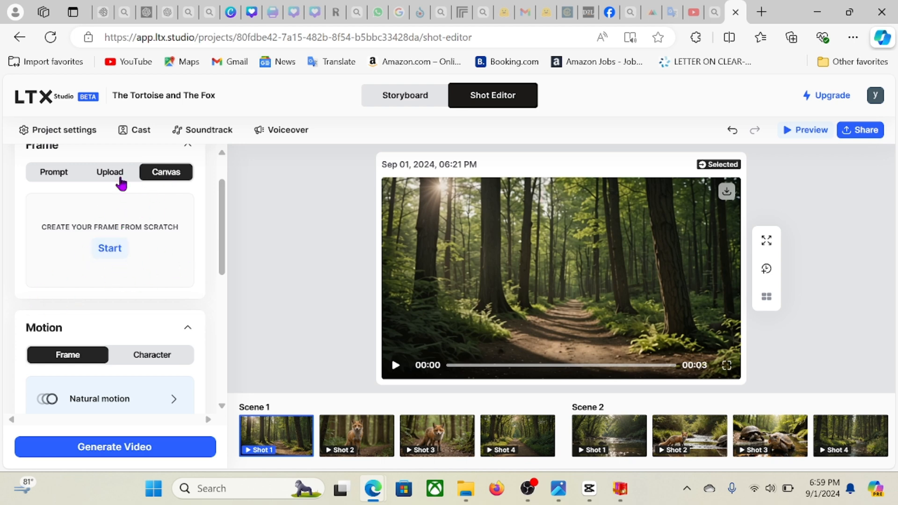
scroll(136, 275, "down", 5)
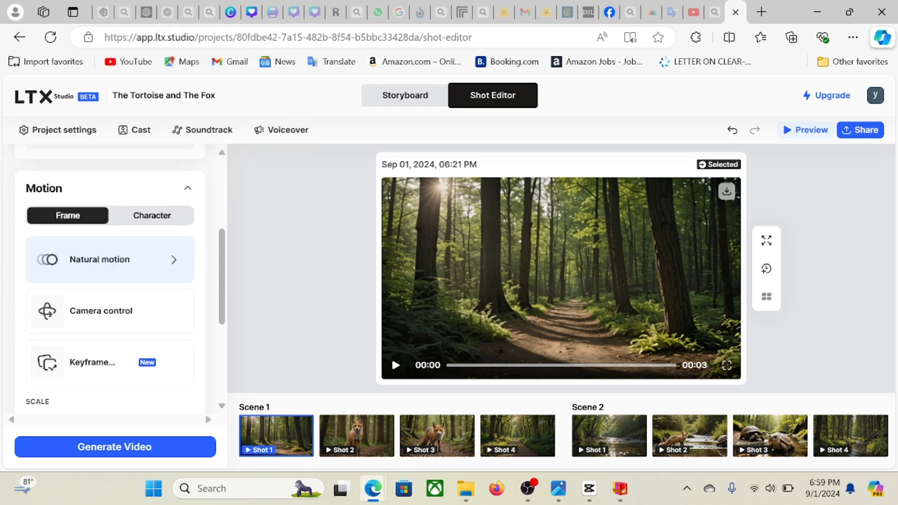
scroll(113, 281, "down", 3)
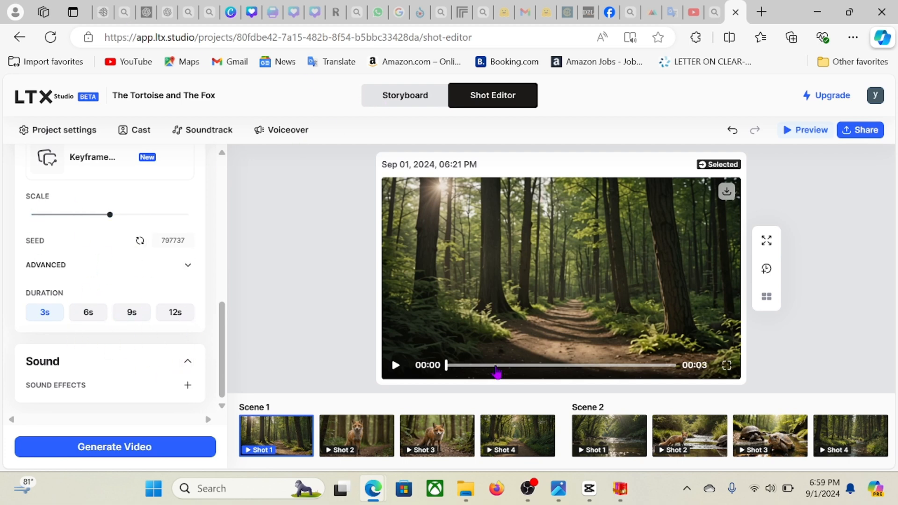
Step: Export the storyboard from the project's sharing options as an MP4 video file
left_click(865, 136)
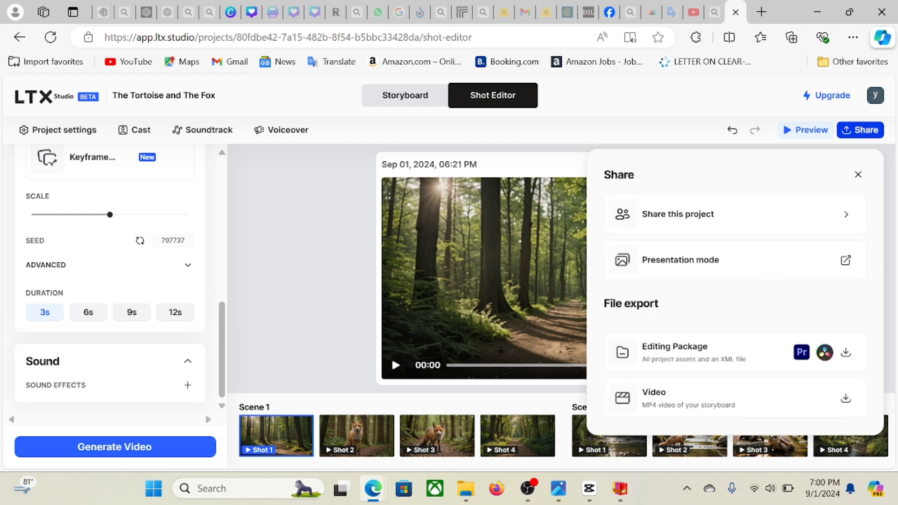
left_click(846, 400)
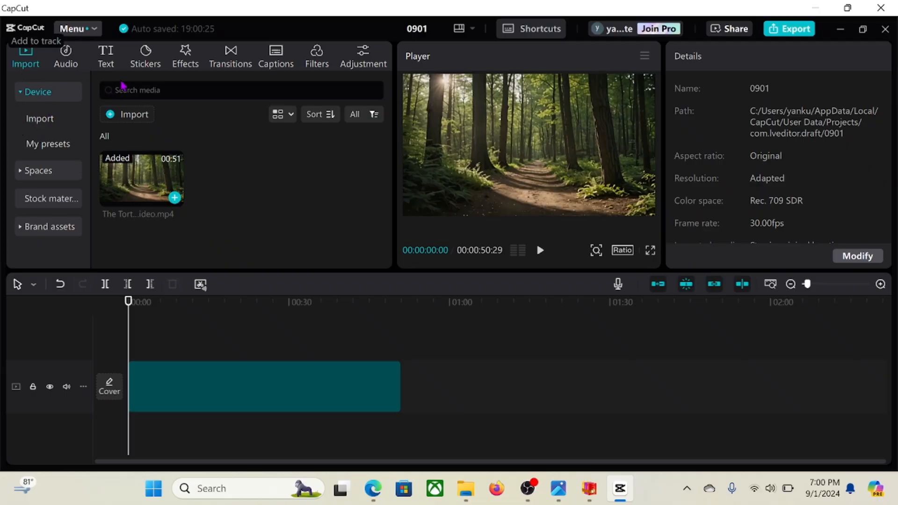
Step: Generate auto captions for the Tortoise and Fox clip with English as the spoken language
left_click(108, 59)
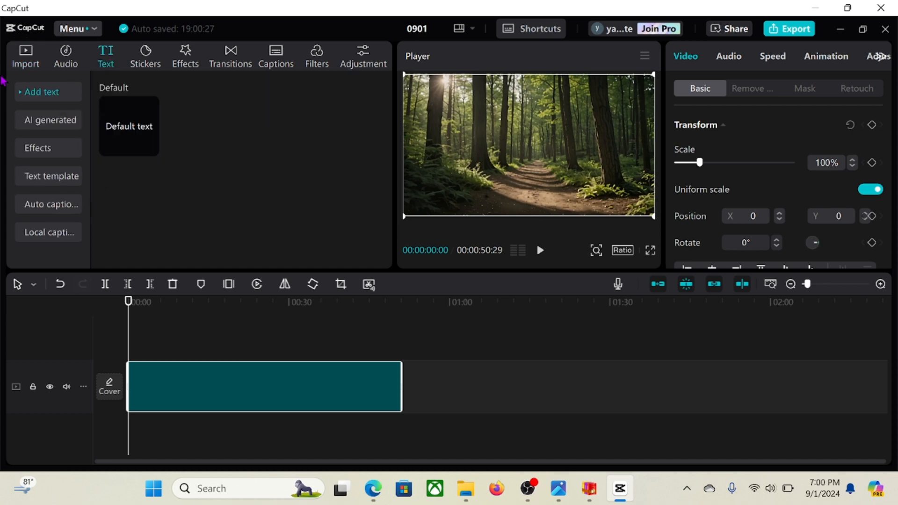
left_click(46, 181)
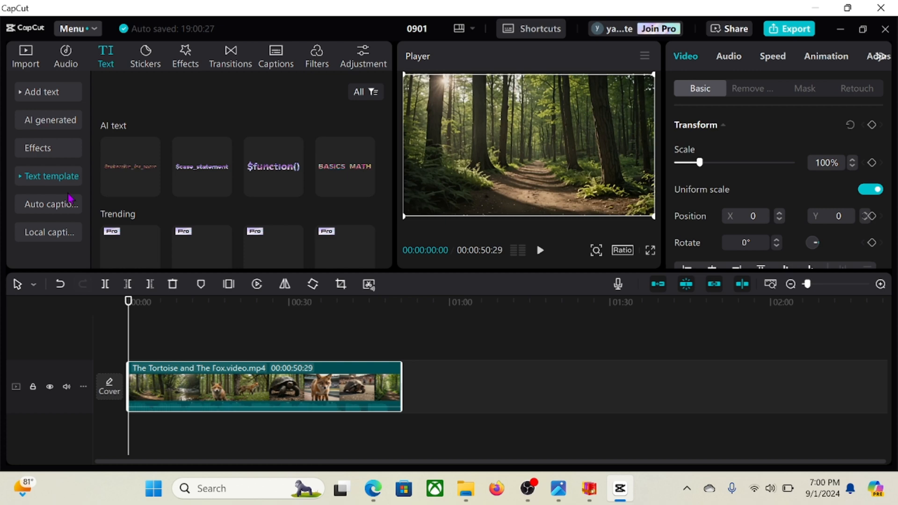
left_click(51, 204)
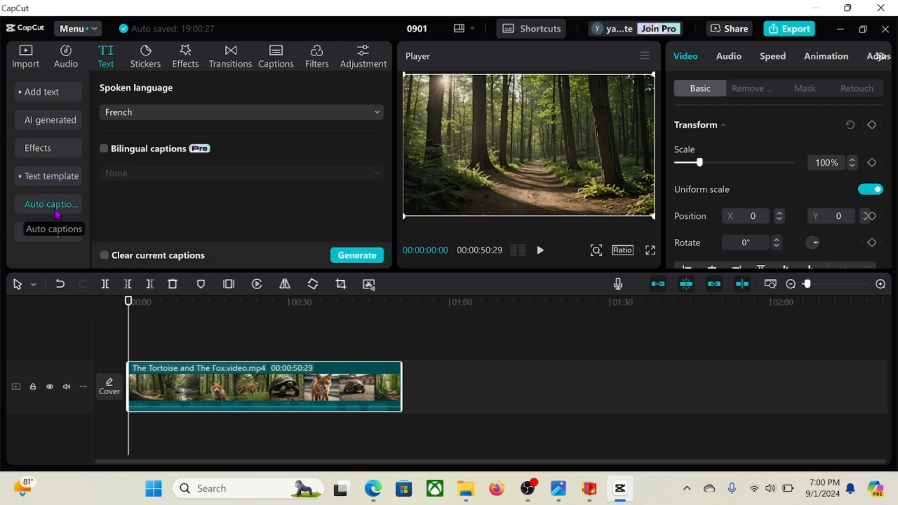
left_click(284, 117)
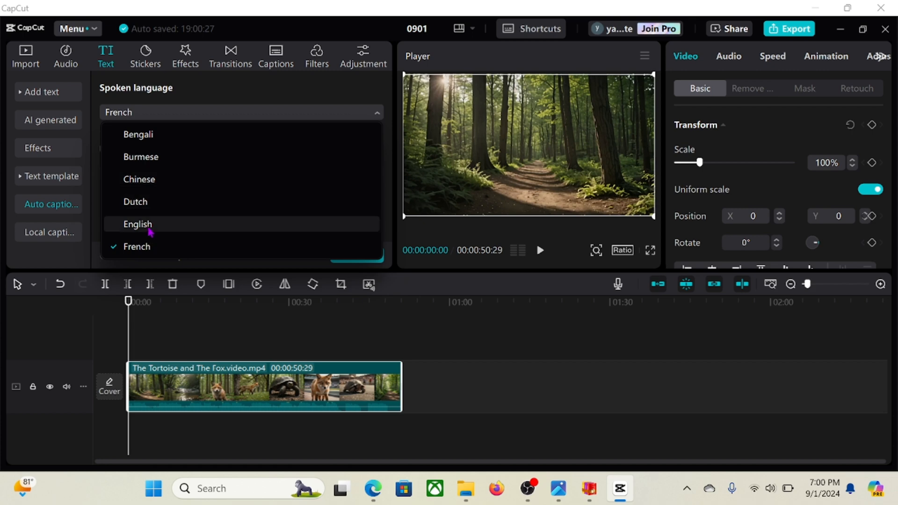
left_click(138, 224)
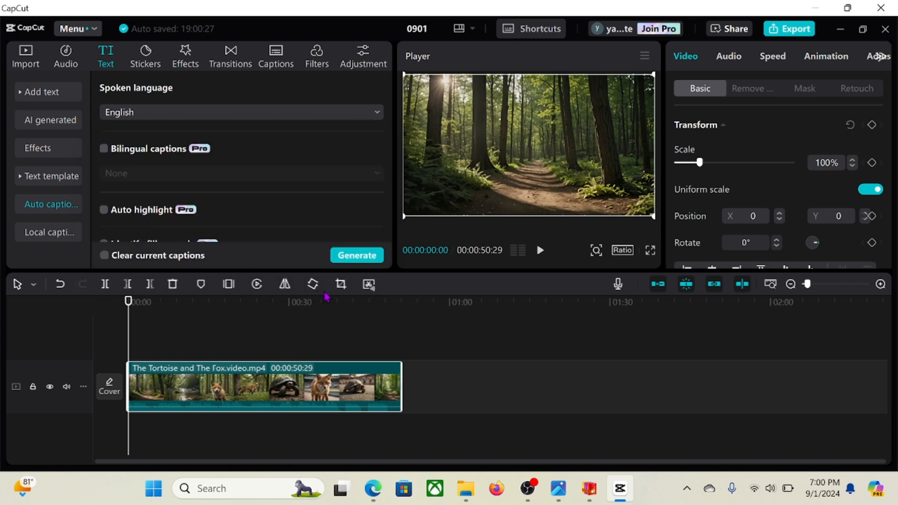
left_click(363, 263)
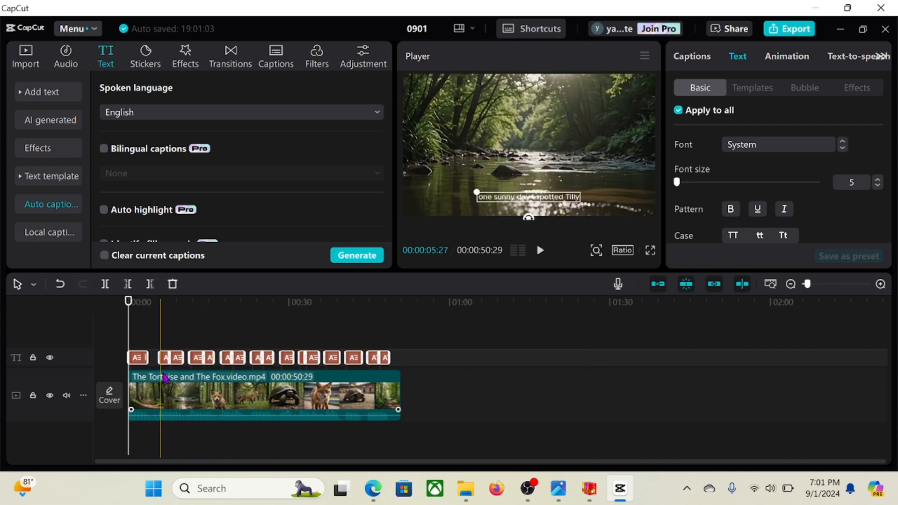
Step: Apply the green "The" text template with black outline to all captions and save the style as a preset
left_click(138, 332)
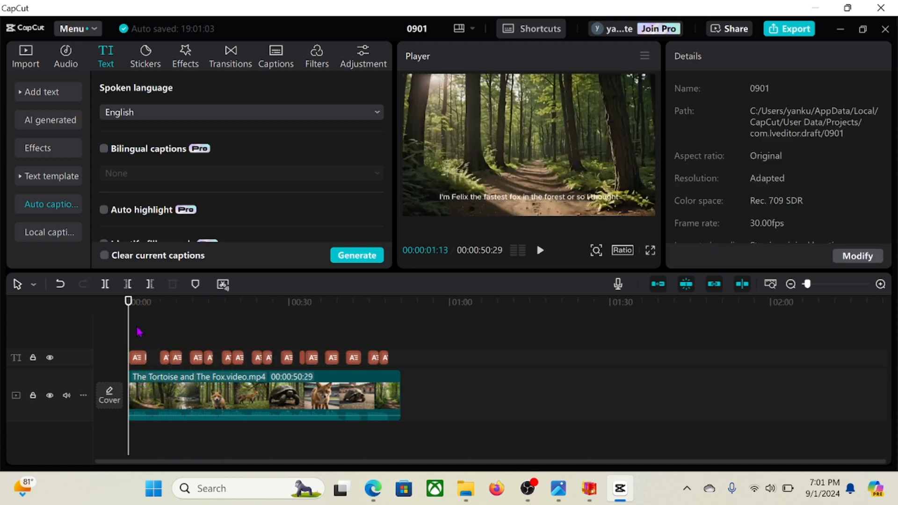
left_click(498, 206)
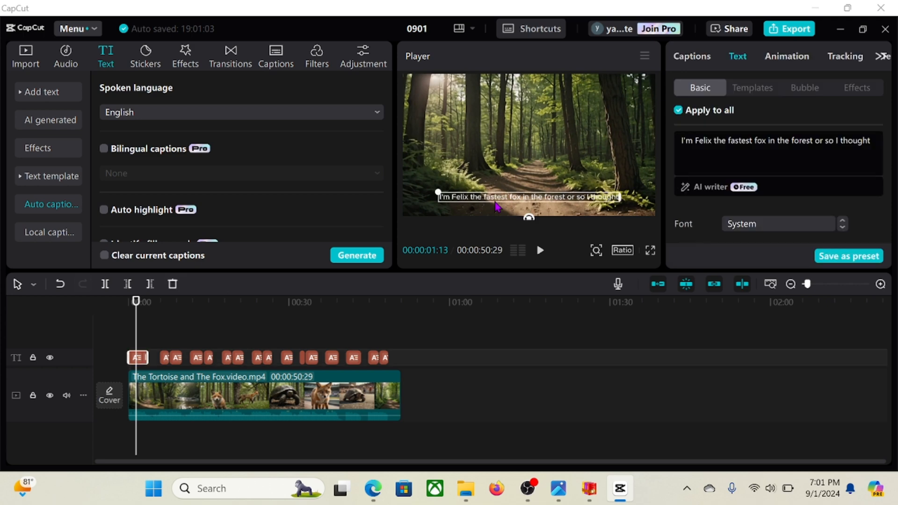
double_click(500, 196)
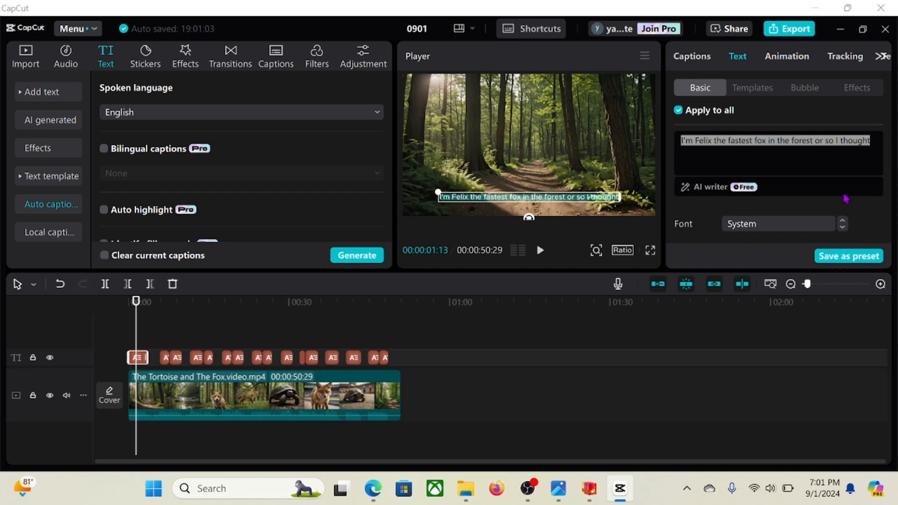
left_click(757, 91)
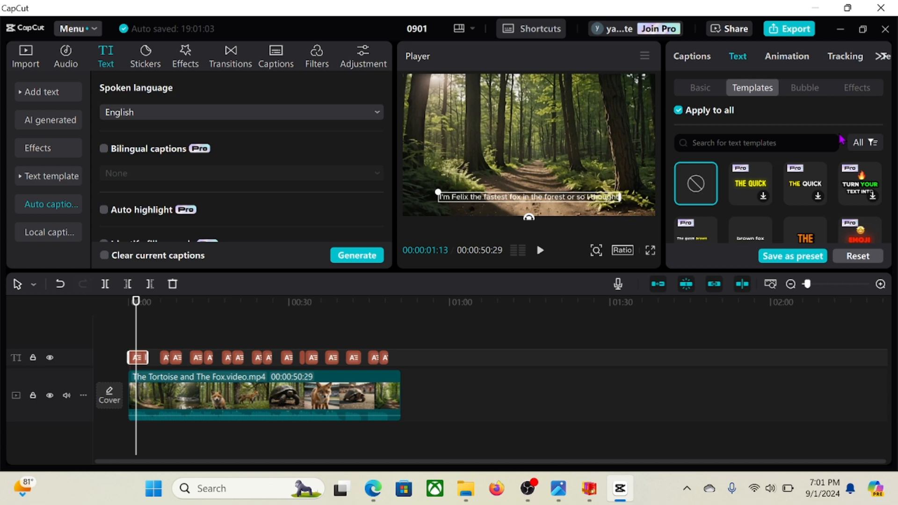
scroll(845, 138, "down", 2)
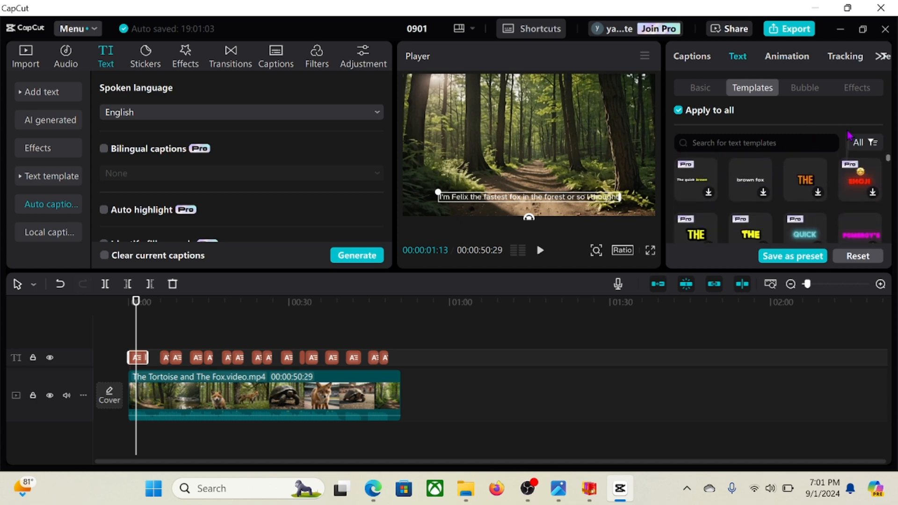
scroll(848, 135, "down", 3)
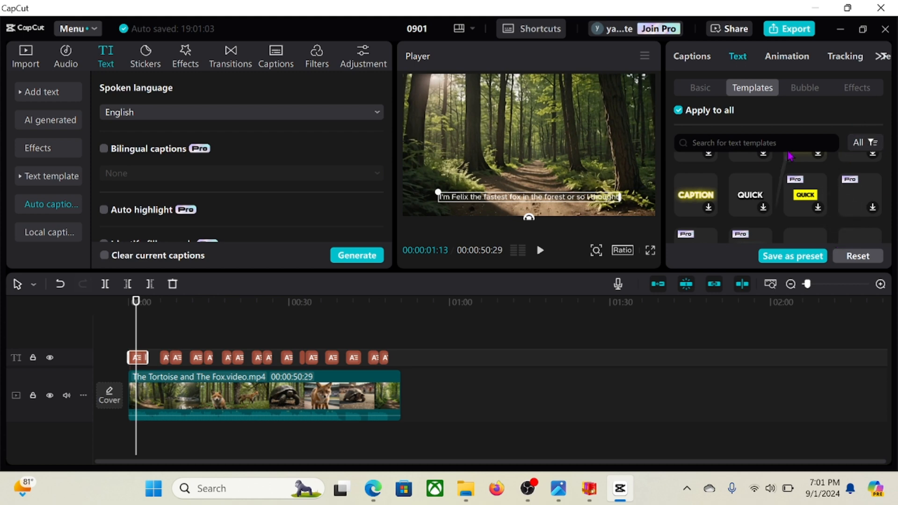
scroll(790, 188, "up", 3)
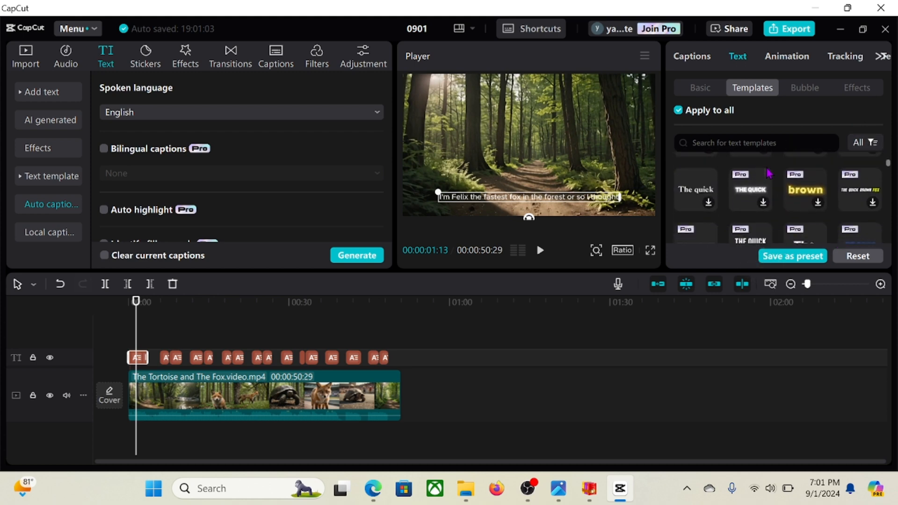
scroll(767, 136, "down", 5)
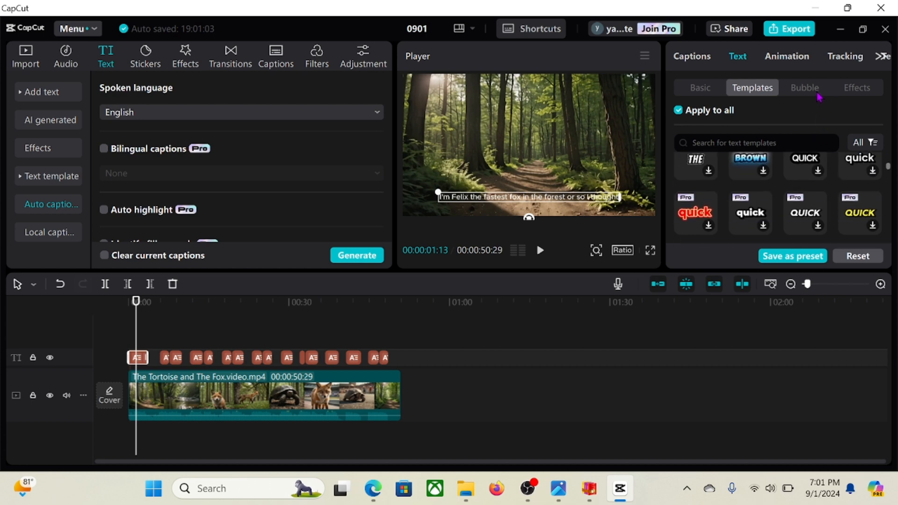
scroll(818, 190, "up", 2)
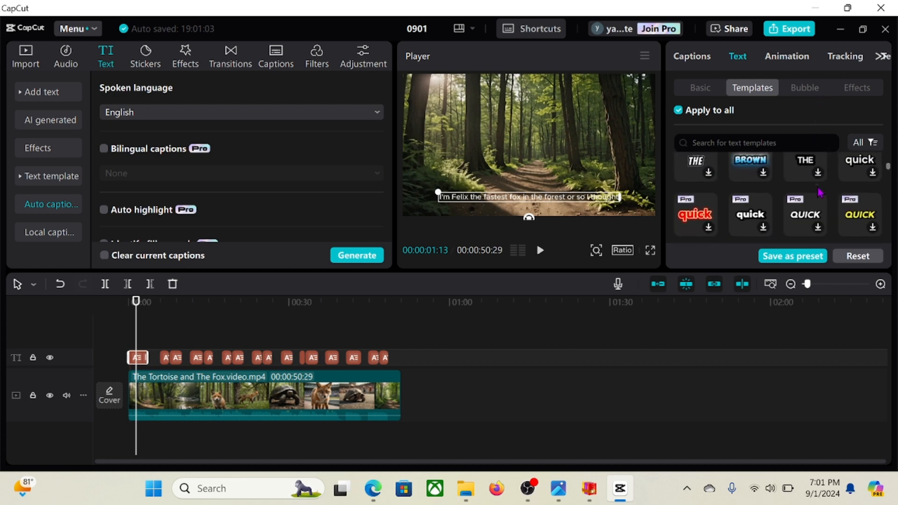
scroll(818, 206, "down", 5)
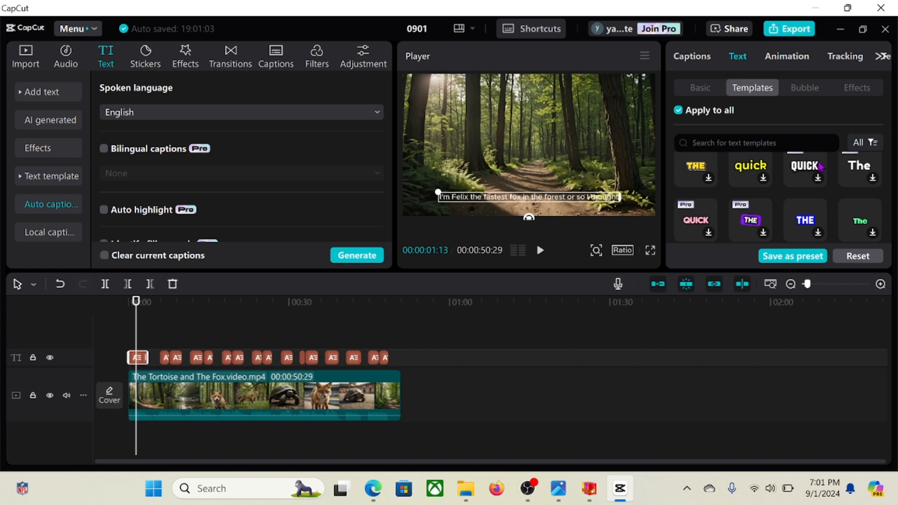
scroll(821, 201, "up", 1)
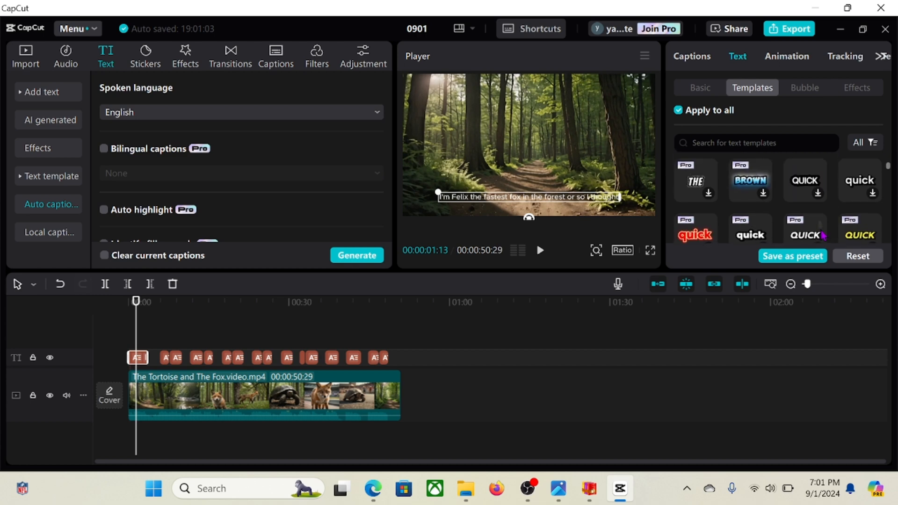
scroll(823, 206, "down", 2)
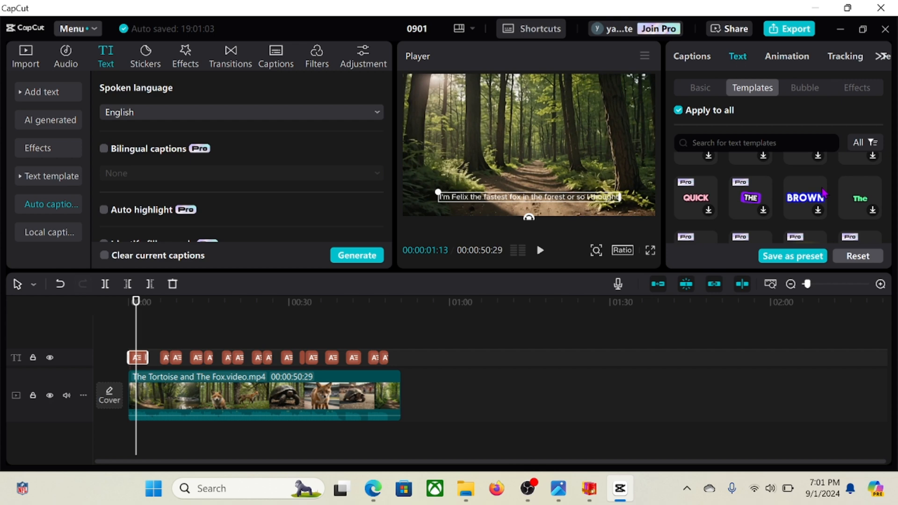
left_click(872, 220)
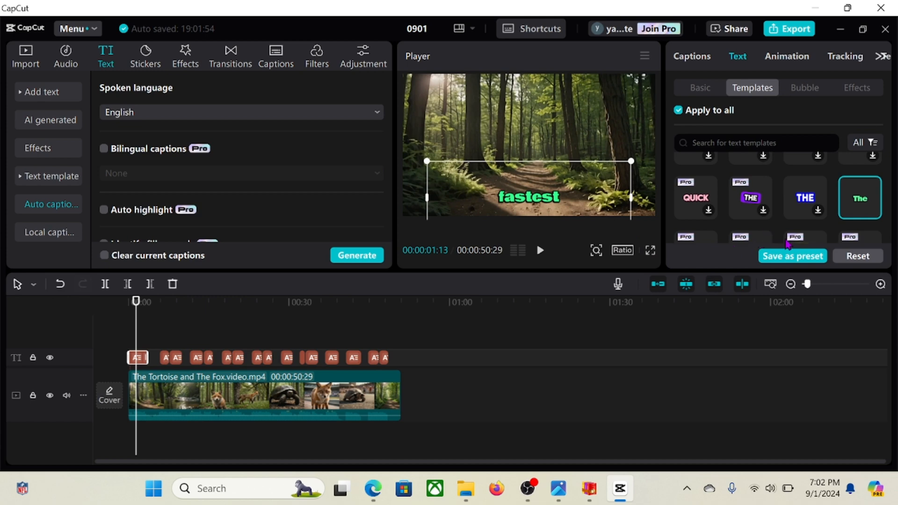
left_click(789, 260)
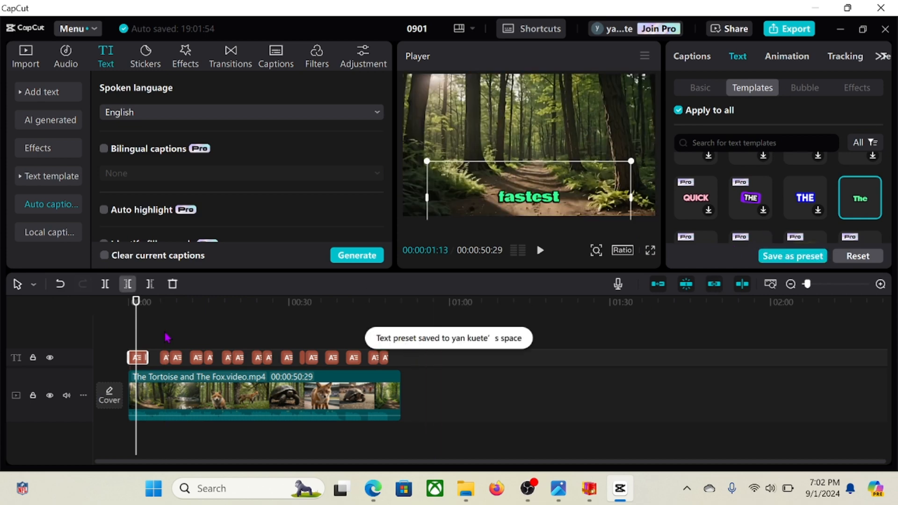
Step: Play the captioned video from the start of the timeline to review the styled captions
left_click_drag(136, 299, 128, 301)
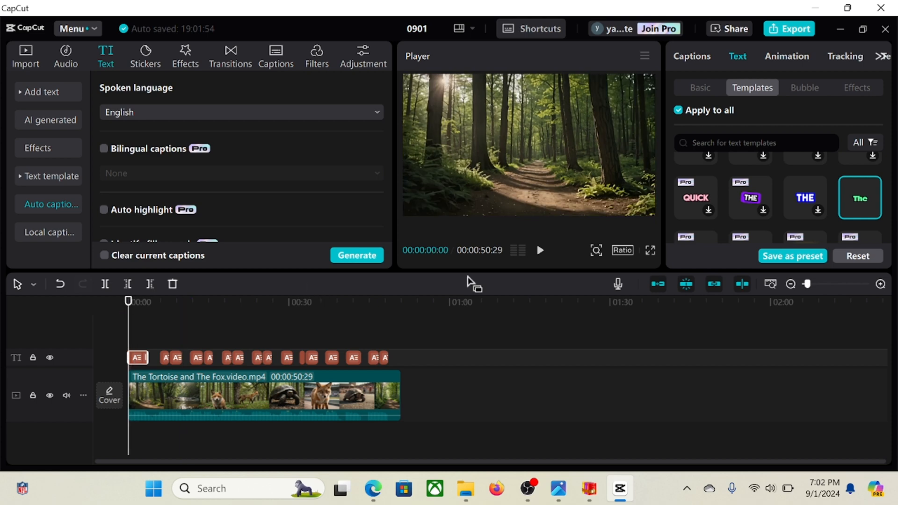
left_click(540, 251)
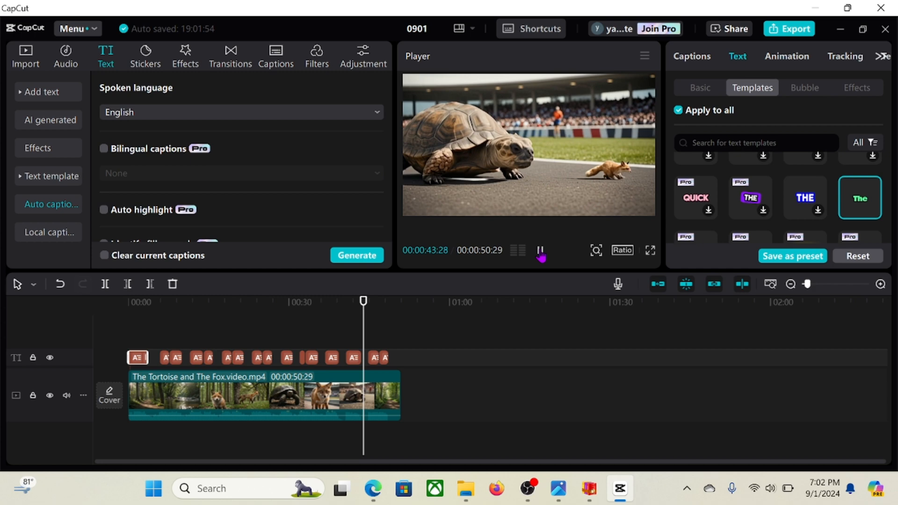
Step: Open the video export settings and select the existing file name for editing
left_click(789, 31)
left_click(597, 96)
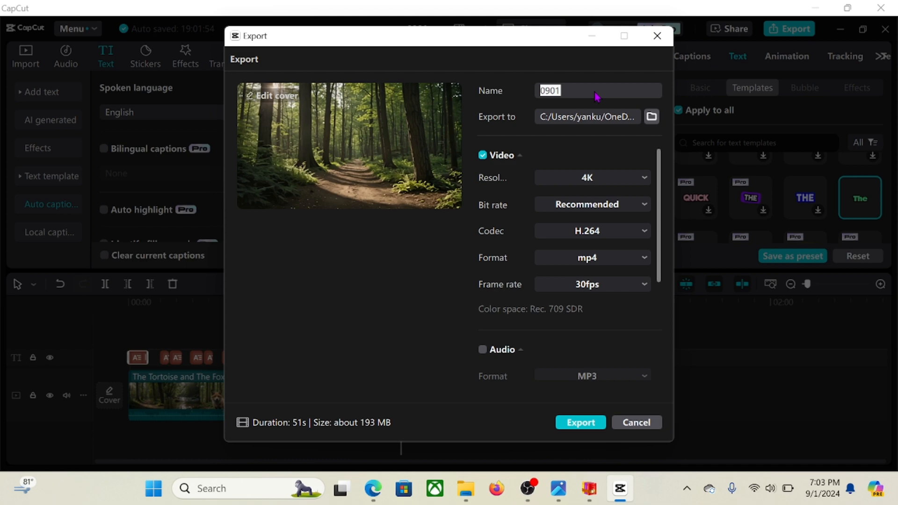